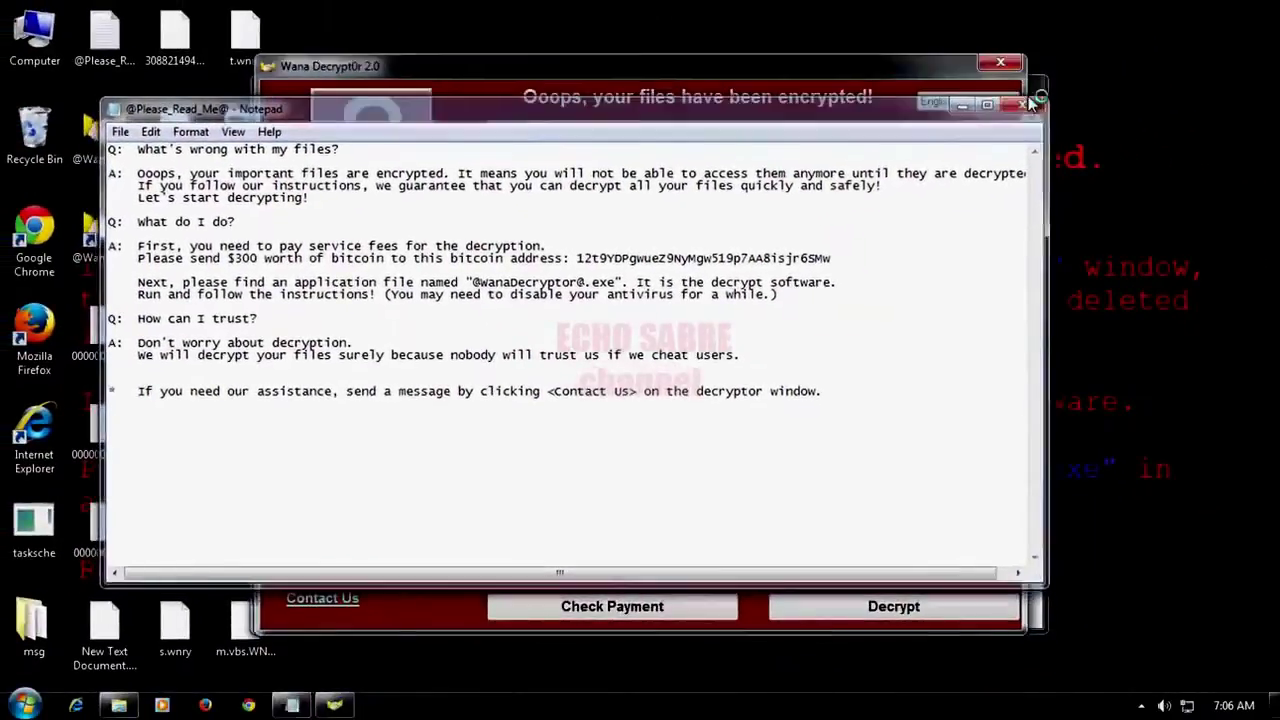
Close the ransom note, the Wana Decrypt0r 2.0 window and the Pictures folder
click(1030, 104)
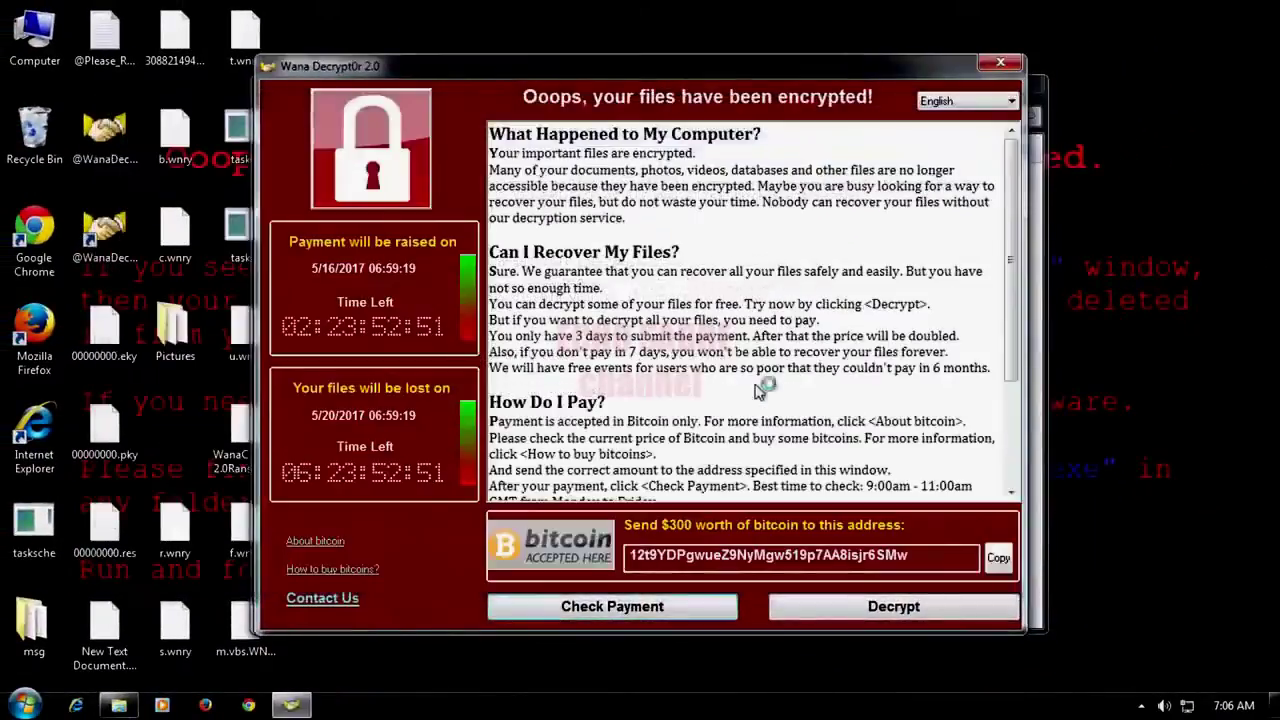
drag(567, 412, 500, 404)
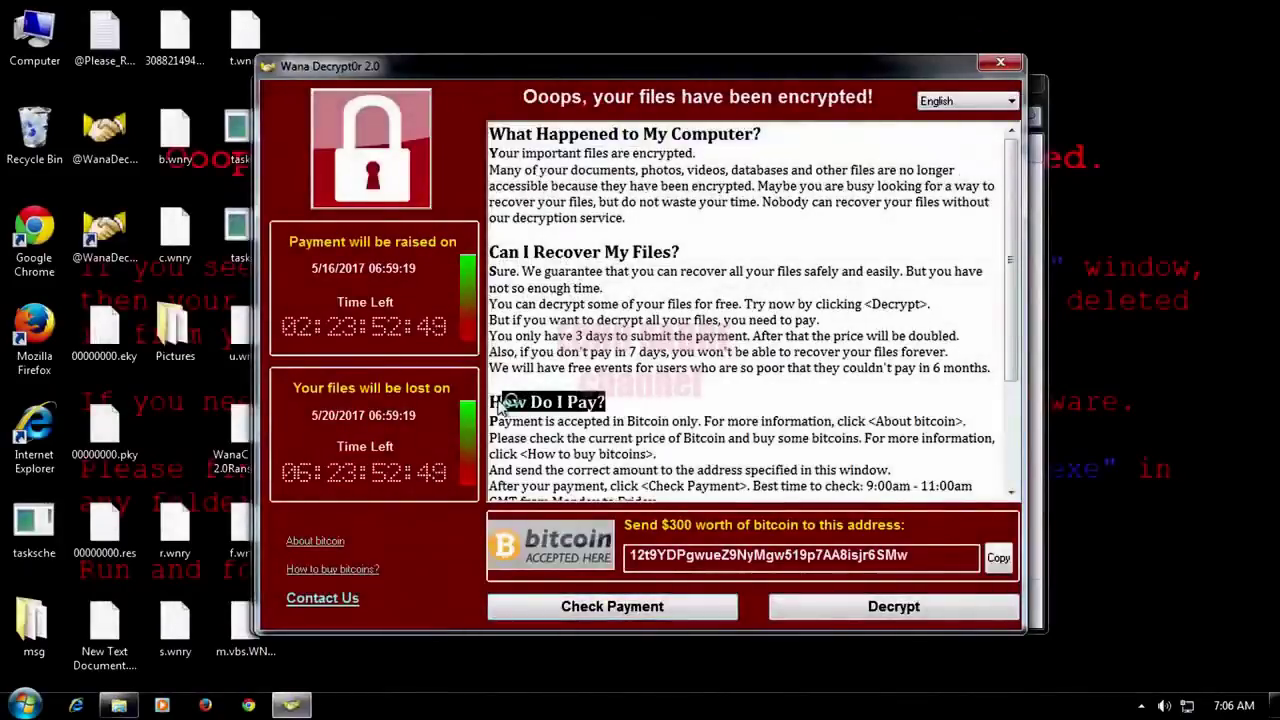
click(648, 403)
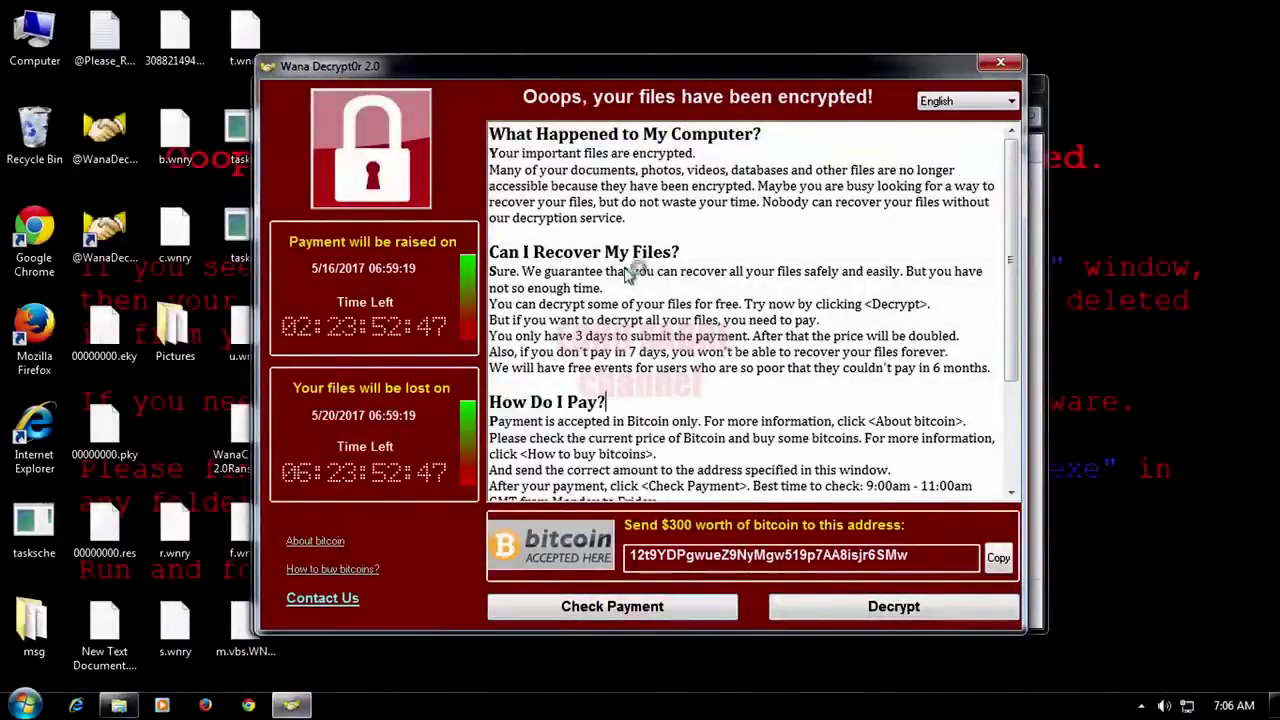
drag(640, 252, 760, 254)
click(765, 254)
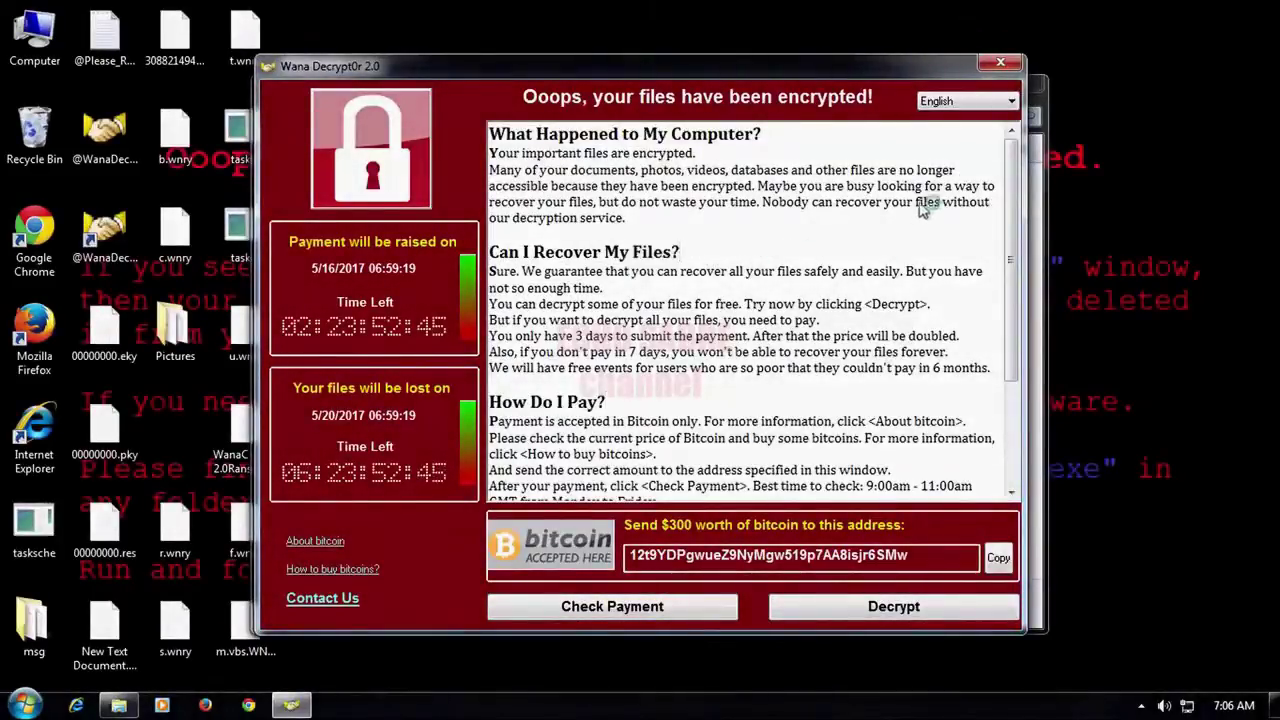
click(1001, 64)
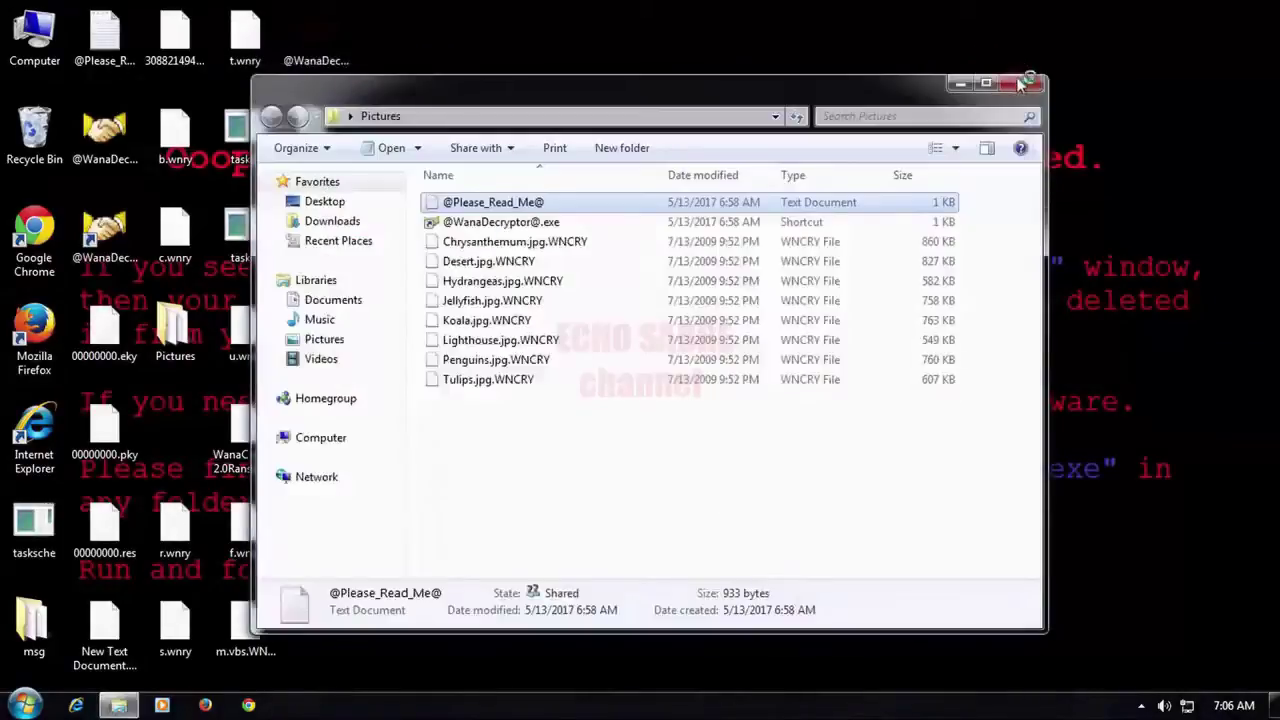
click(1024, 85)
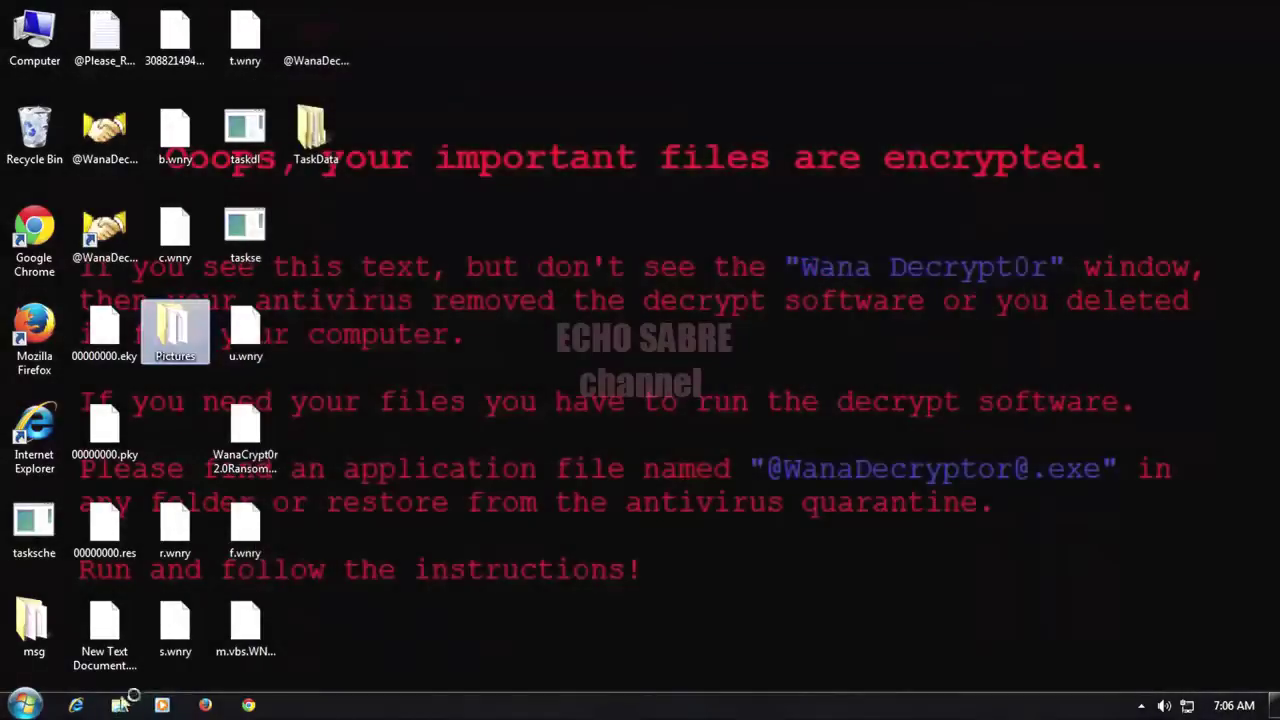
Restart the computer and boot Windows 7 into Safe Mode from the advanced boot options
click(24, 705)
click(327, 663)
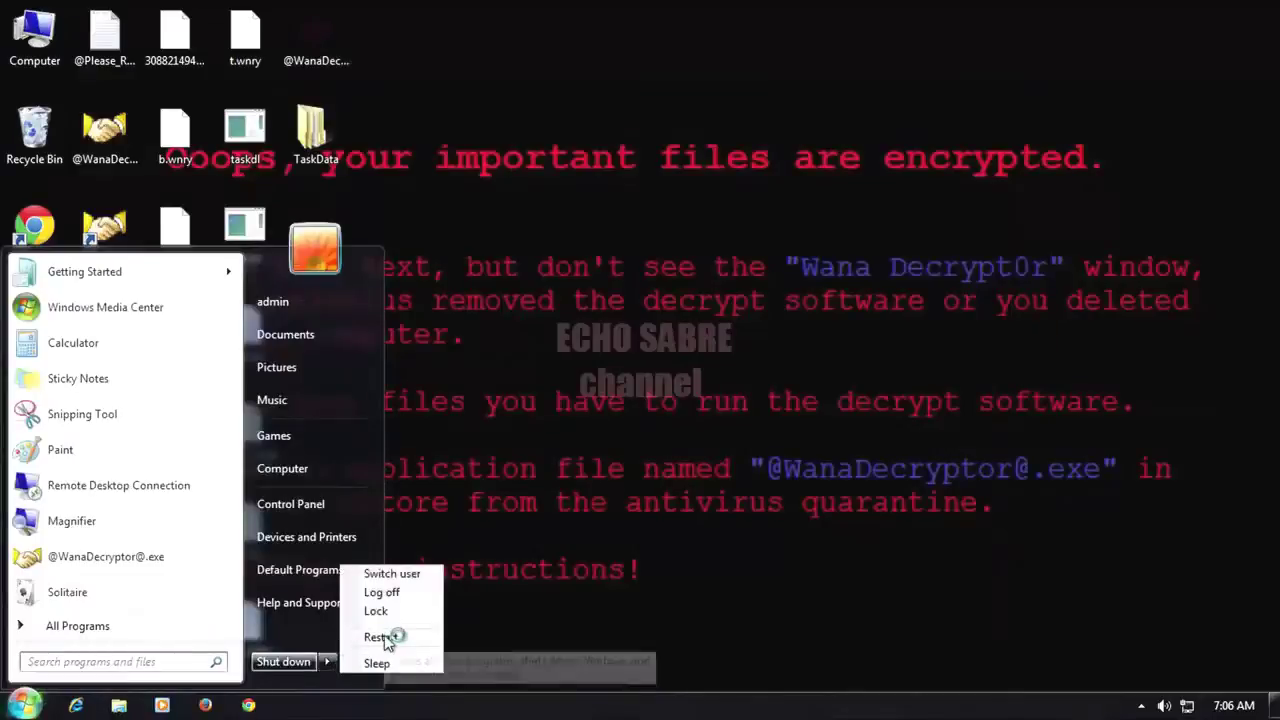
click(531, 588)
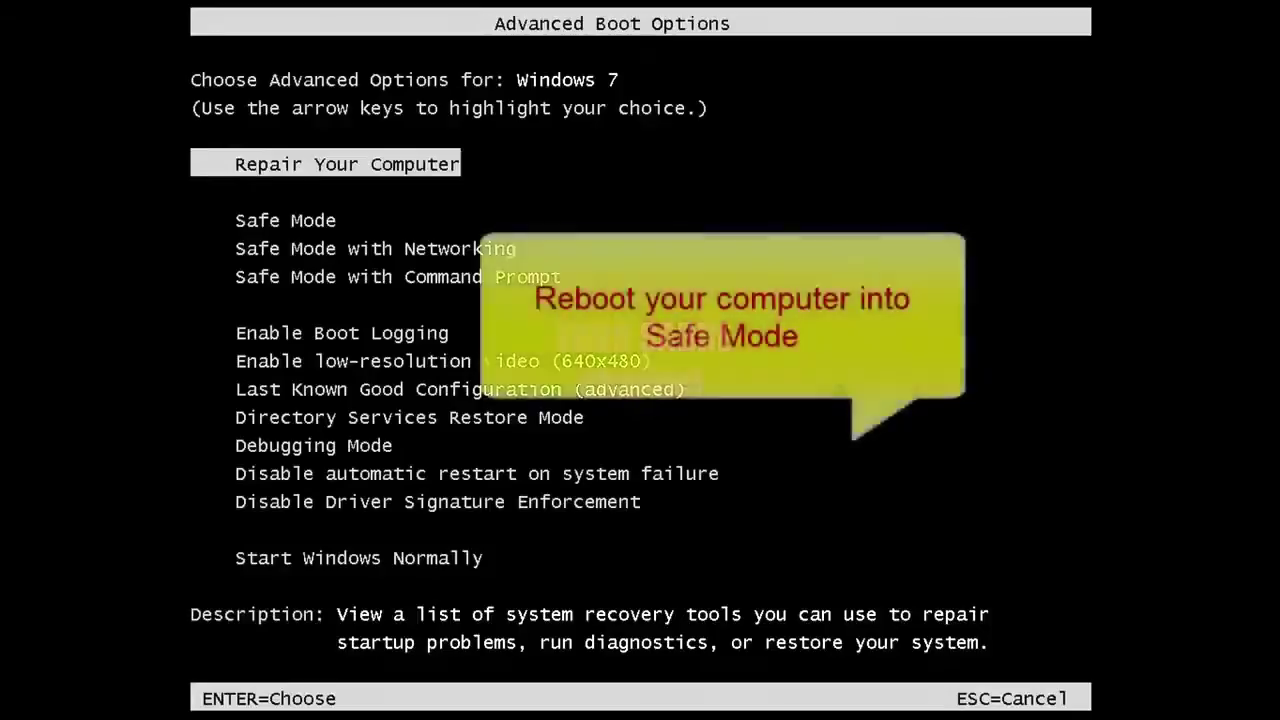
key(Down)
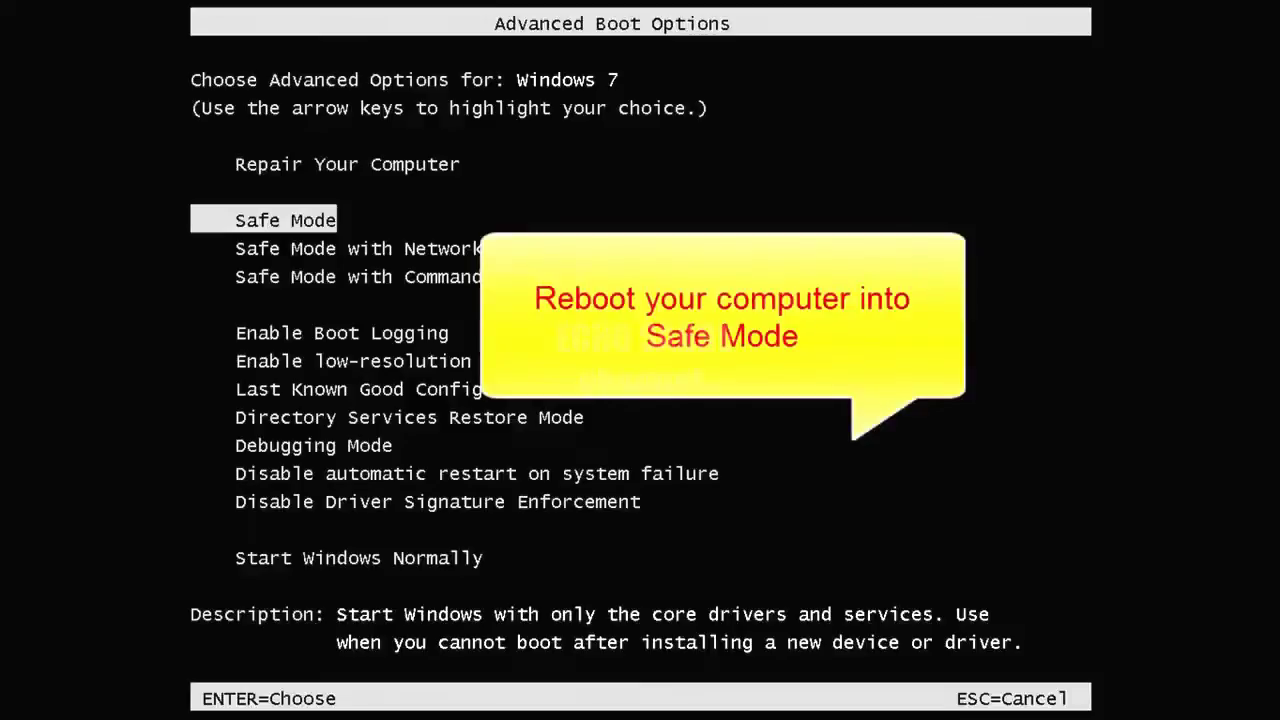
key(Return)
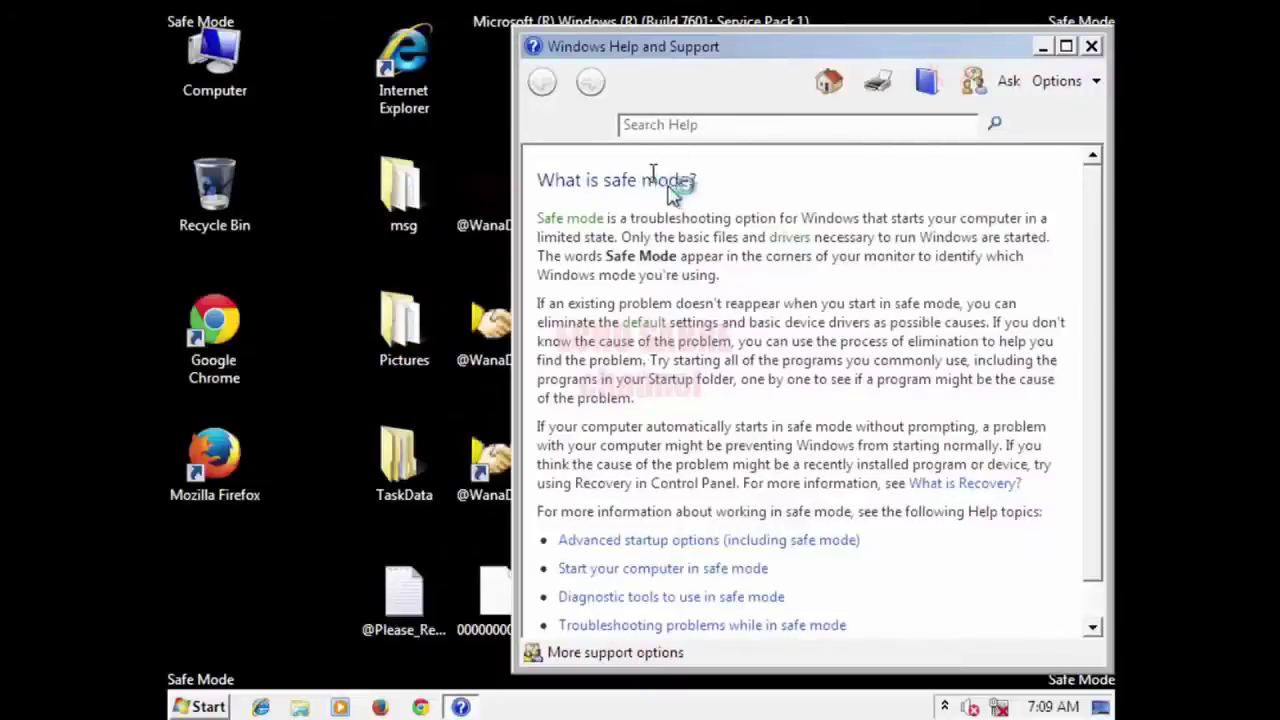
Close the Windows Help and Support article about safe mode
click(677, 216)
scroll(686, 200, down, 2)
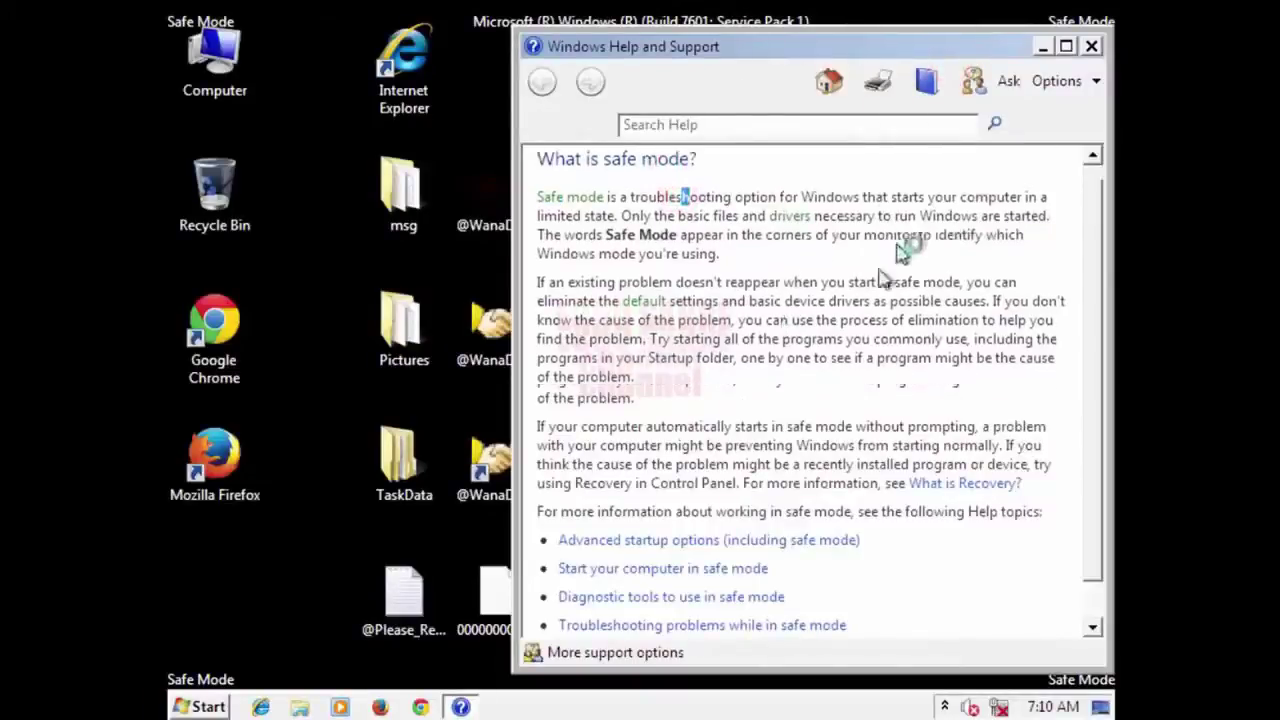
click(1094, 47)
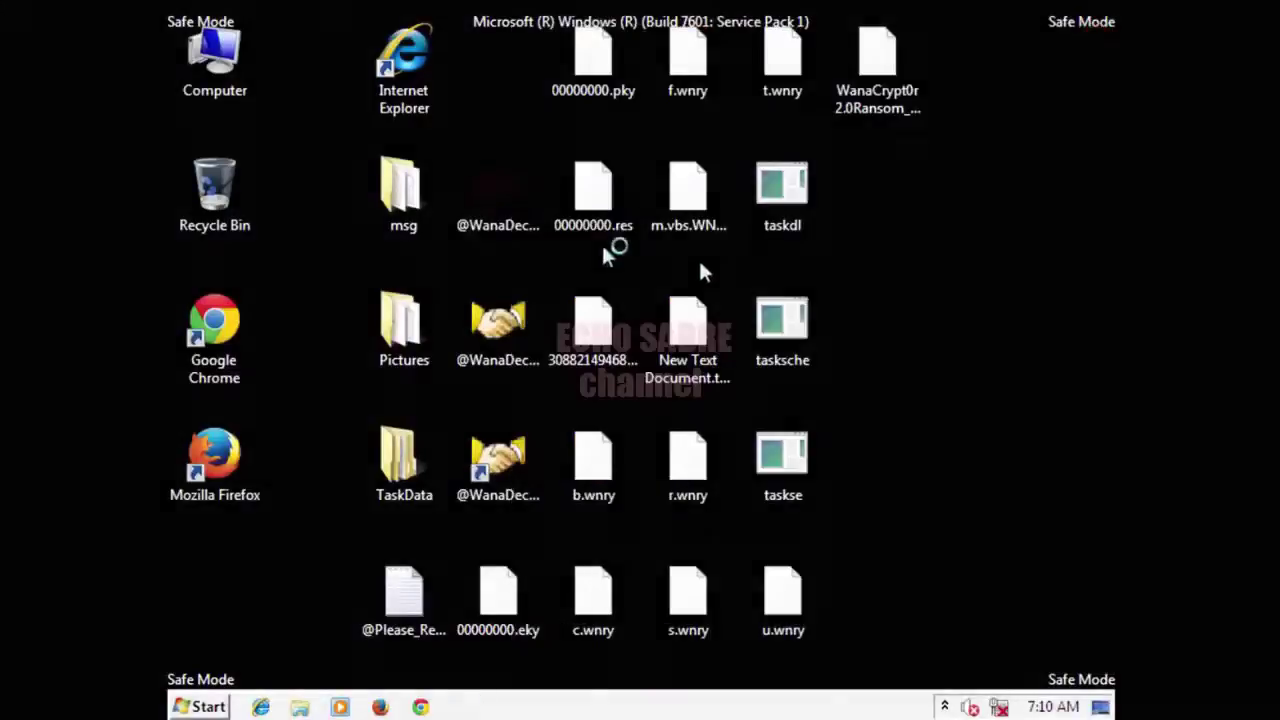
Move the ransomware files in the two upper desktop rows, including taskdl, 00000000.pky, t.wnry and the WanaCrypt0r 2.0 file, to the Recycle Bin
mouse_move(500, 390)
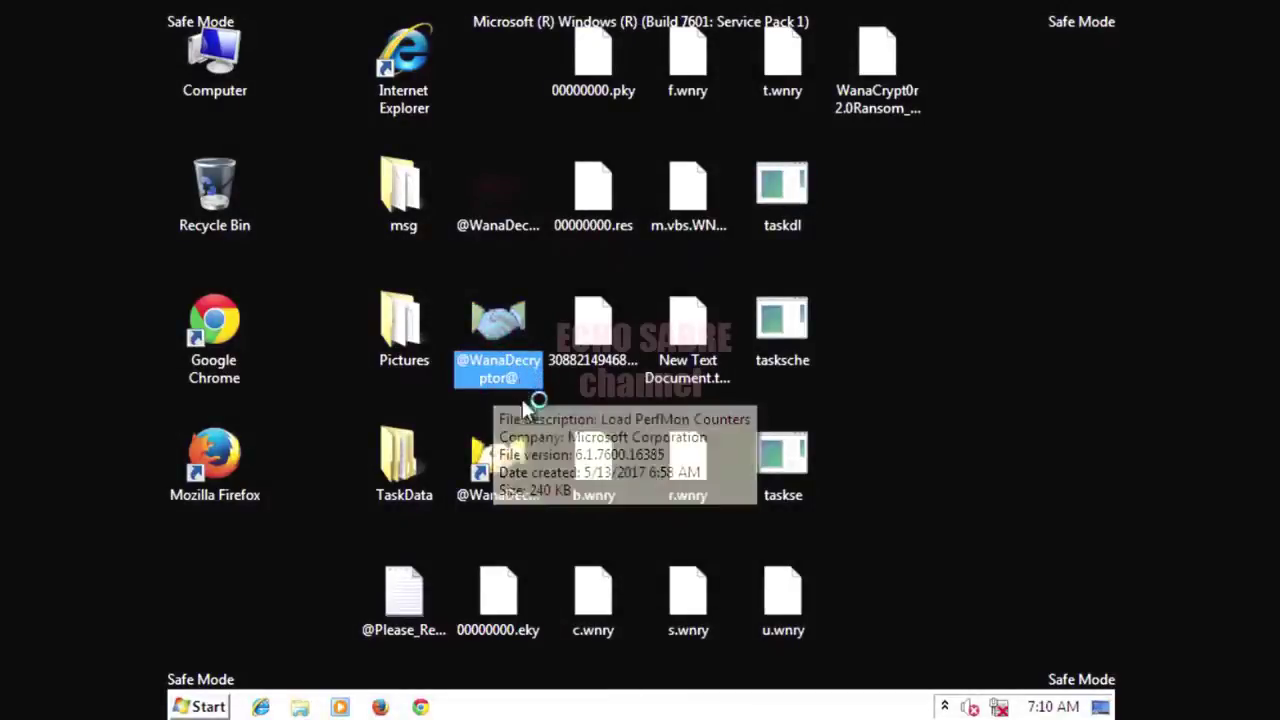
click(497, 483)
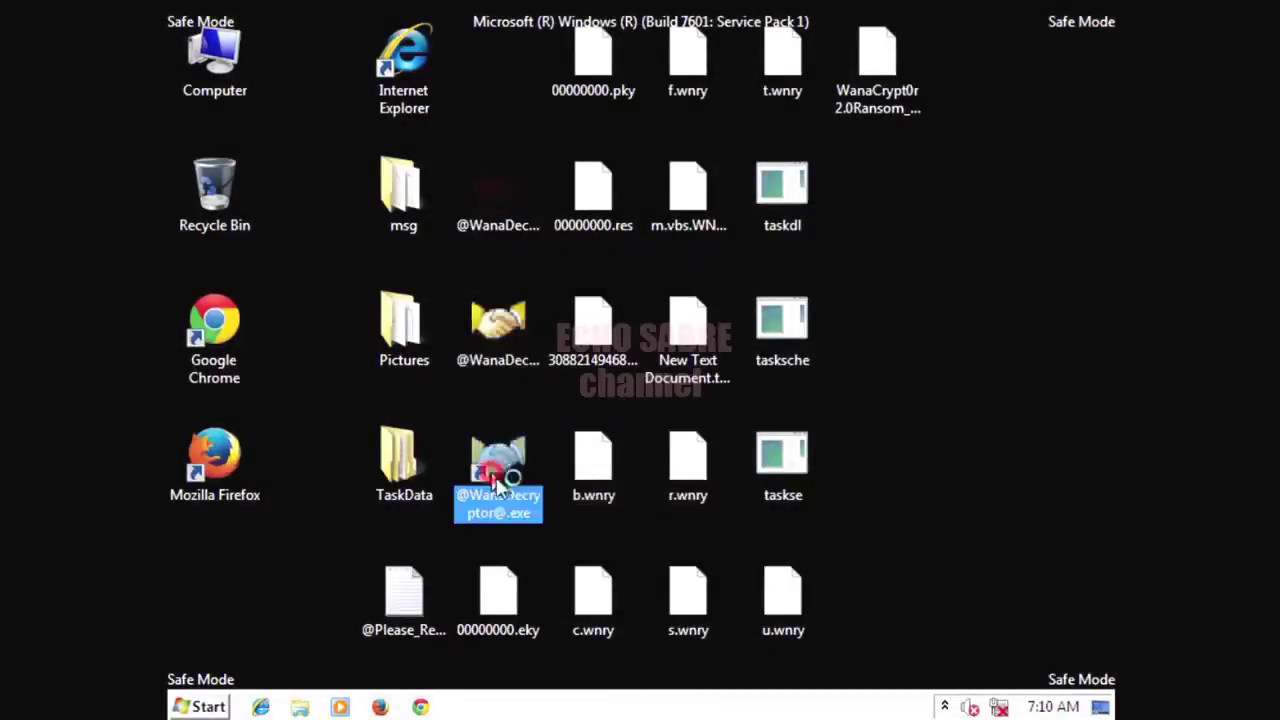
click(291, 548)
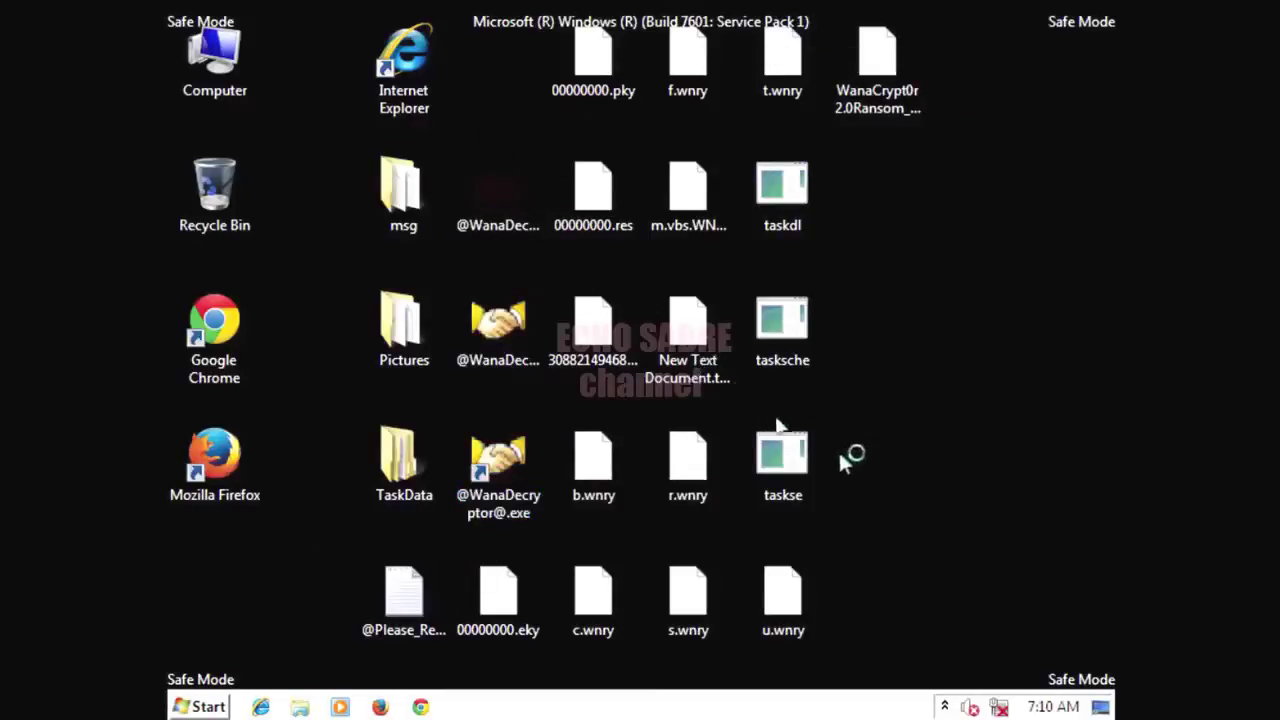
drag(940, 295, 515, 56)
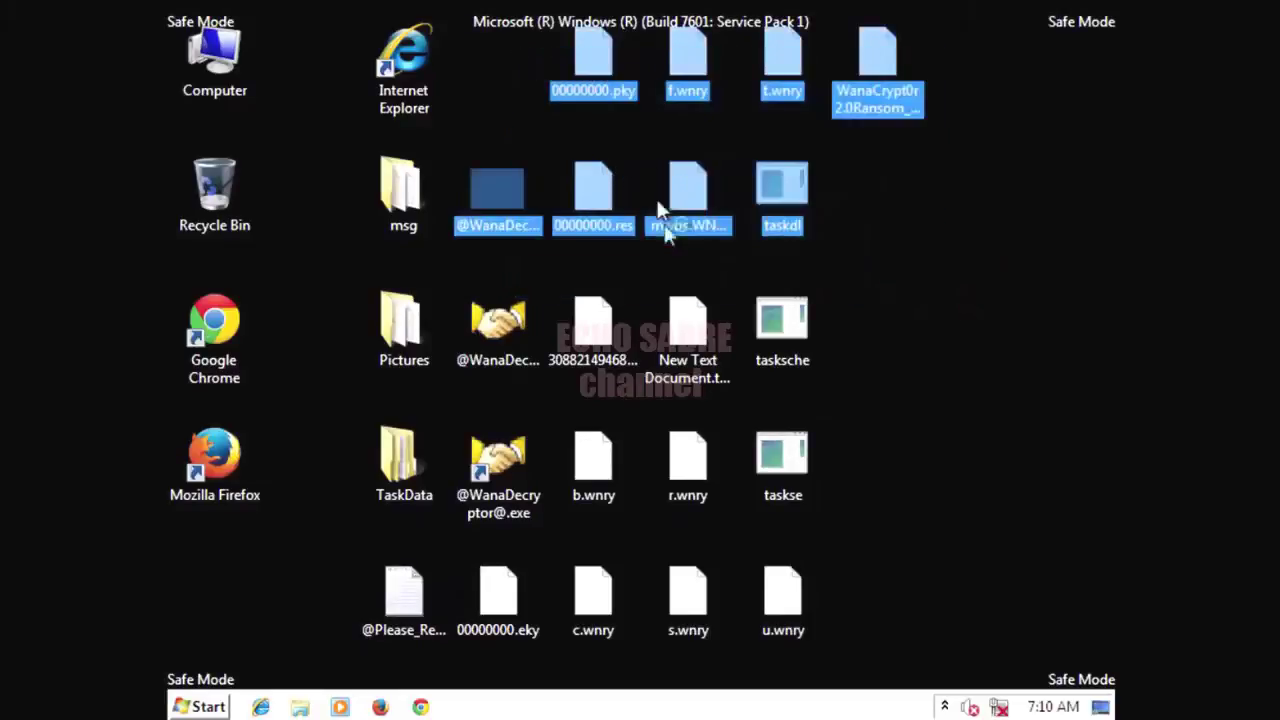
key(Delete)
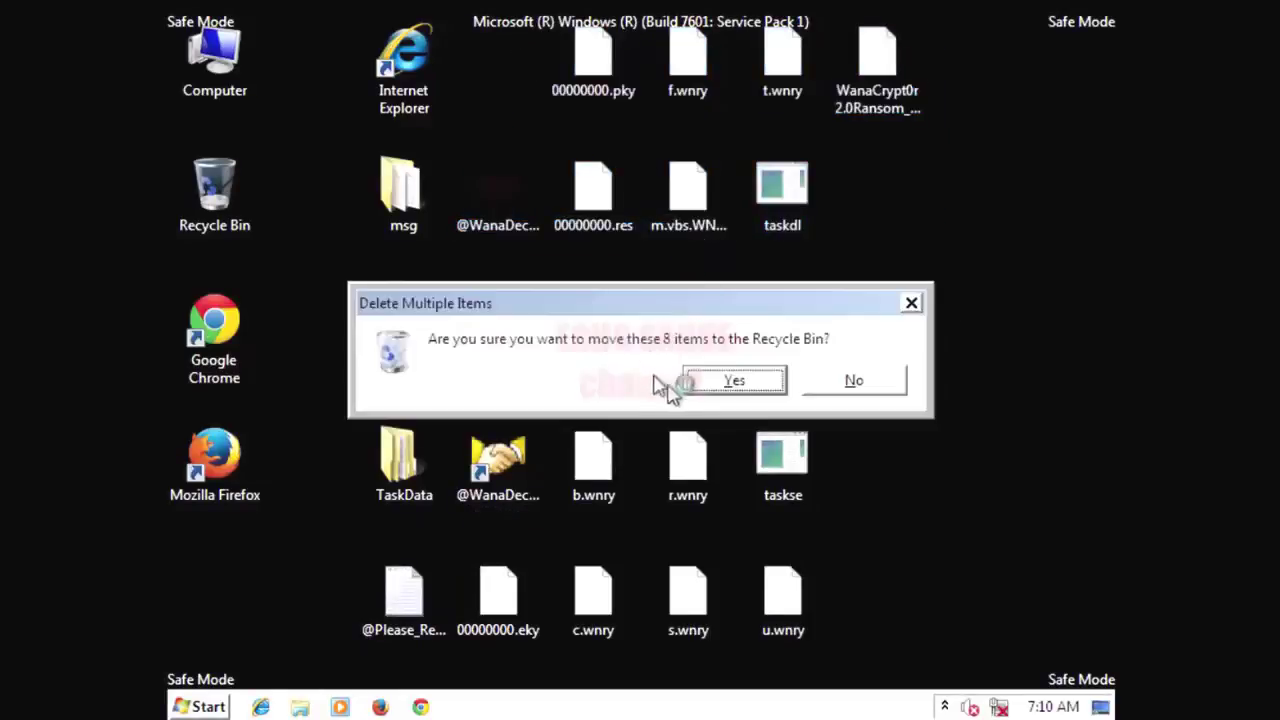
click(725, 383)
drag(858, 630, 490, 332)
key(Delete)
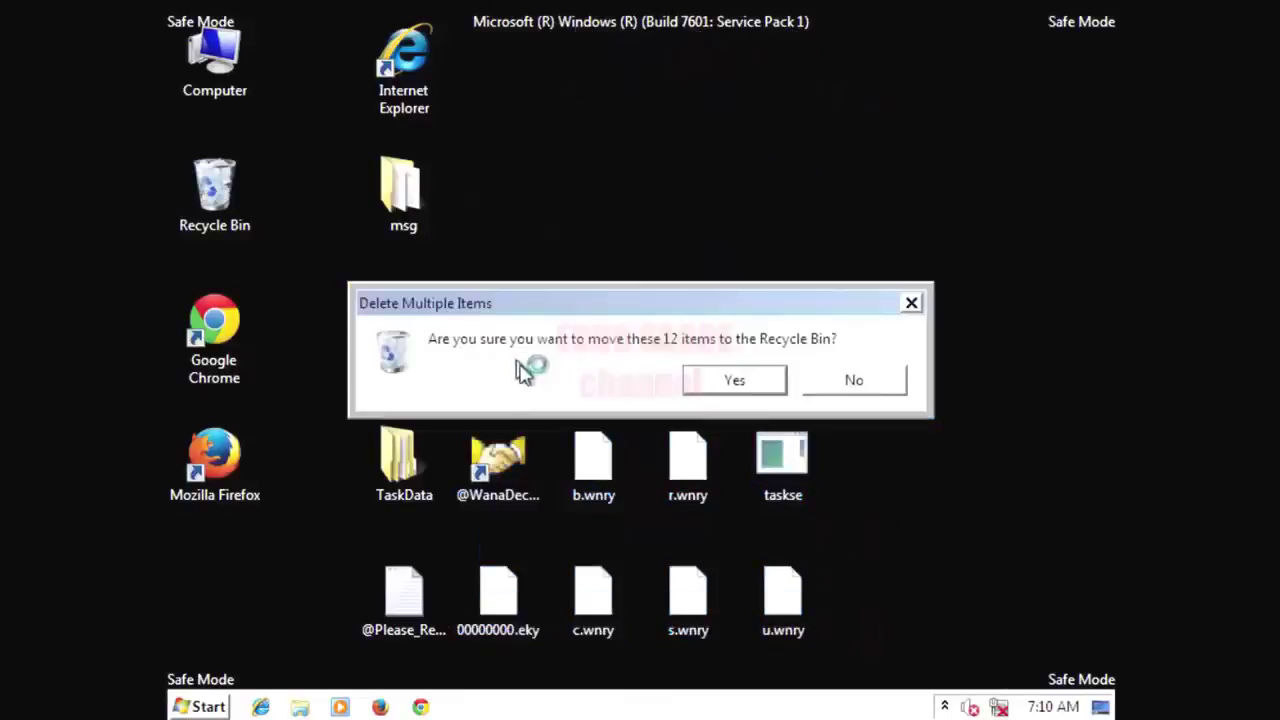
click(735, 378)
drag(612, 634, 363, 594)
key(Delete)
key(Return)
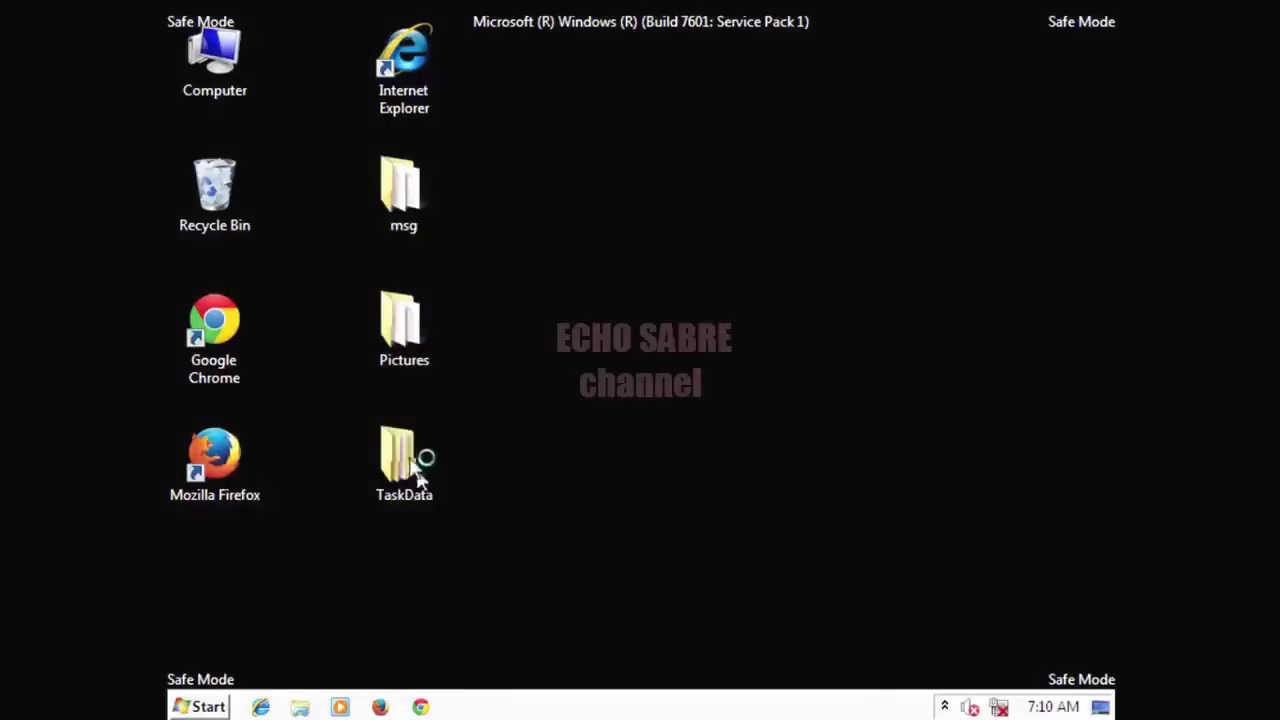
Inspect the contents of the TaskData and msg folders on the desktop, closing each folder again
click(407, 455)
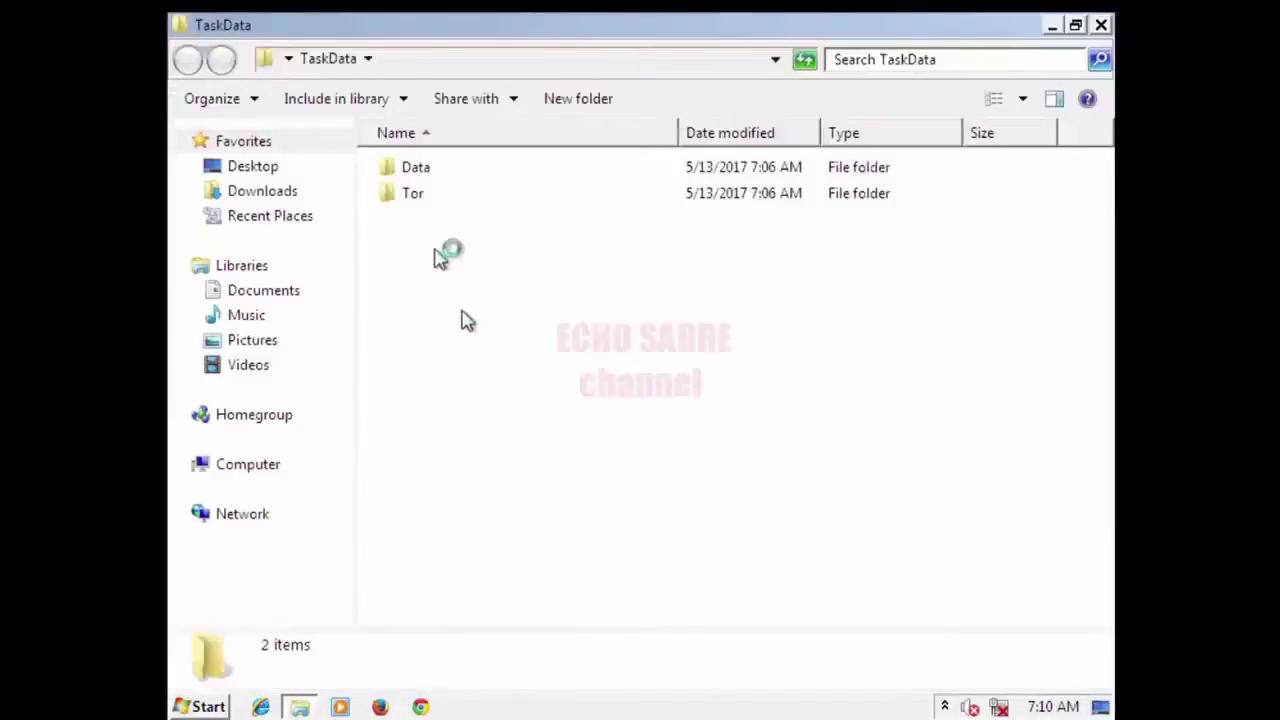
click(1097, 28)
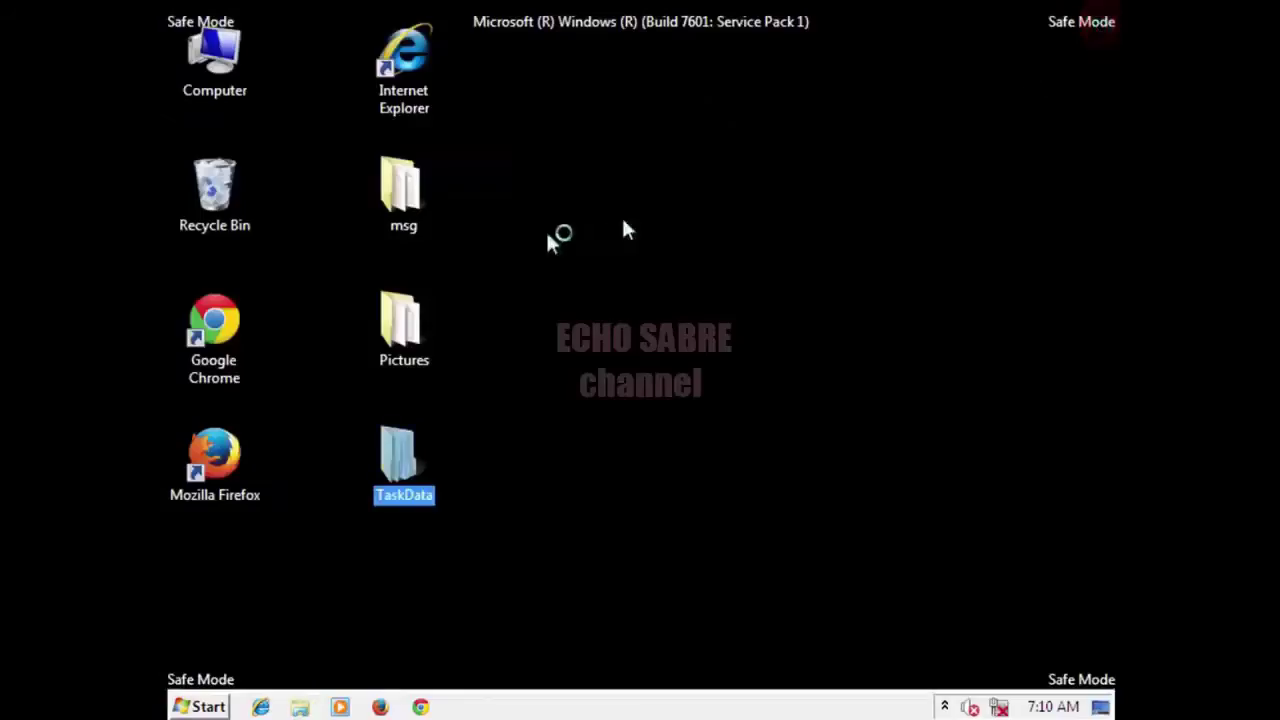
double_click(425, 213)
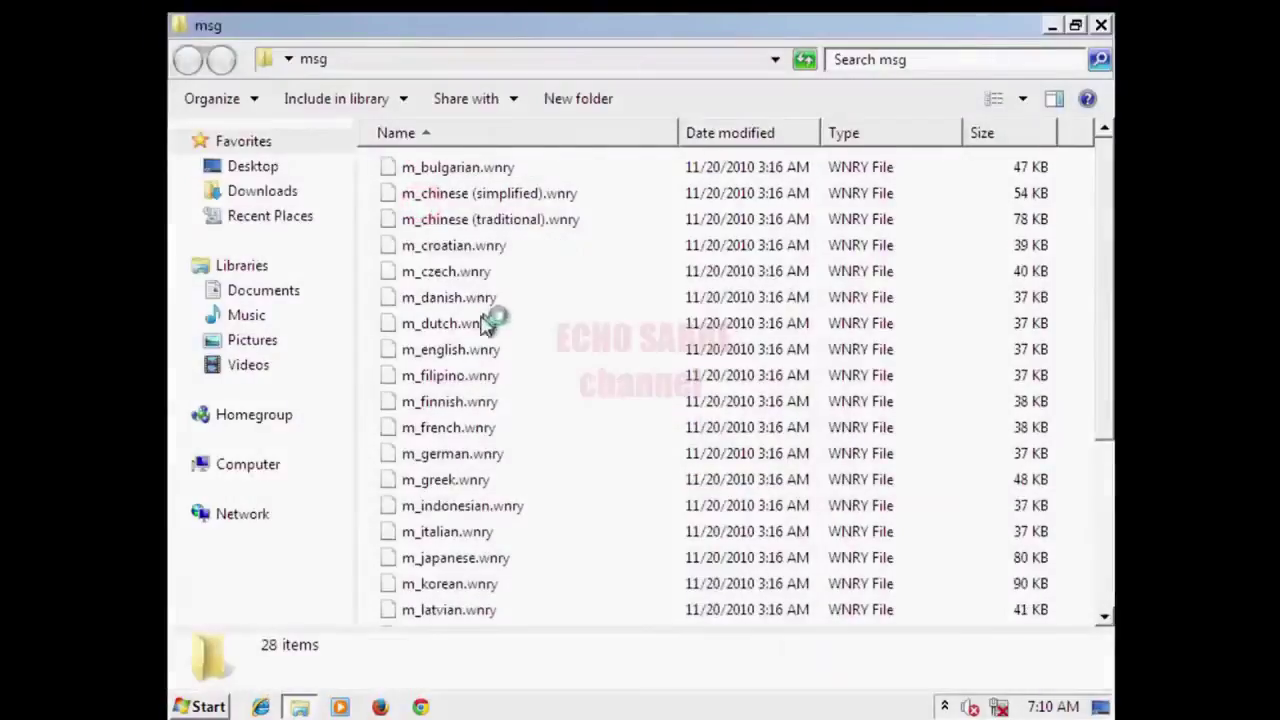
scroll(485, 325, down, 3)
scroll(556, 380, down, 1)
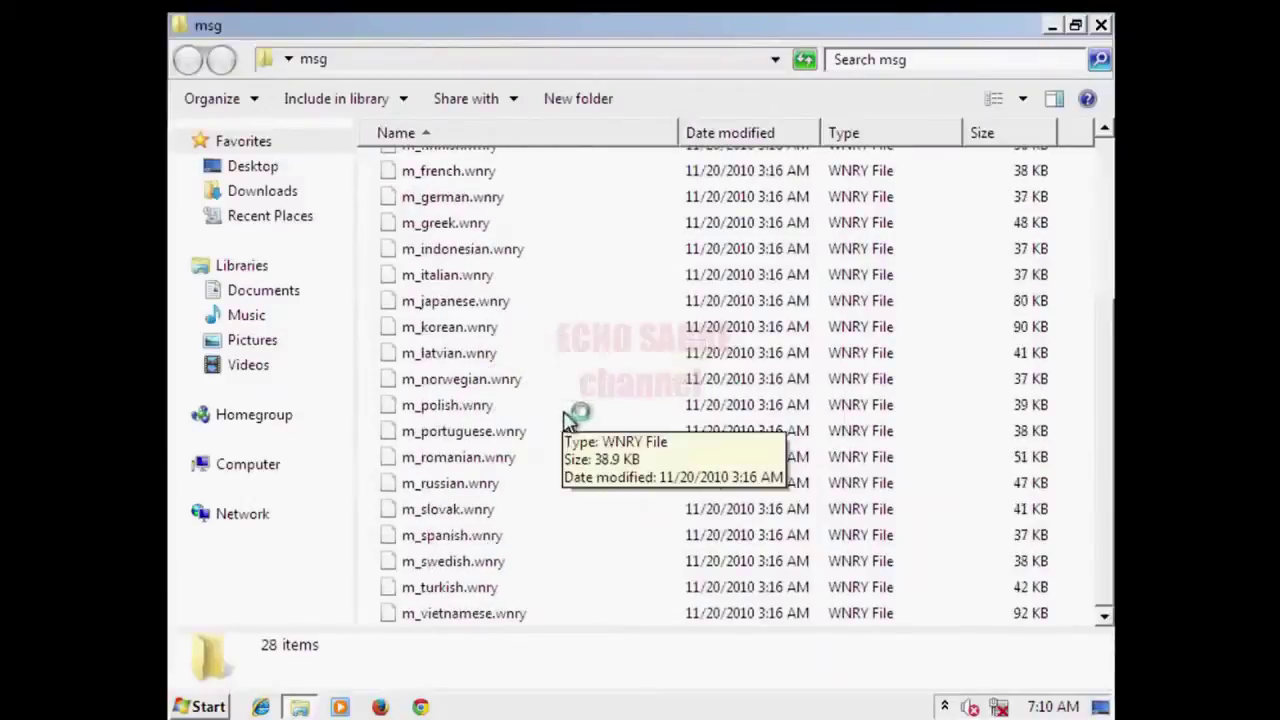
scroll(590, 415, up, 4)
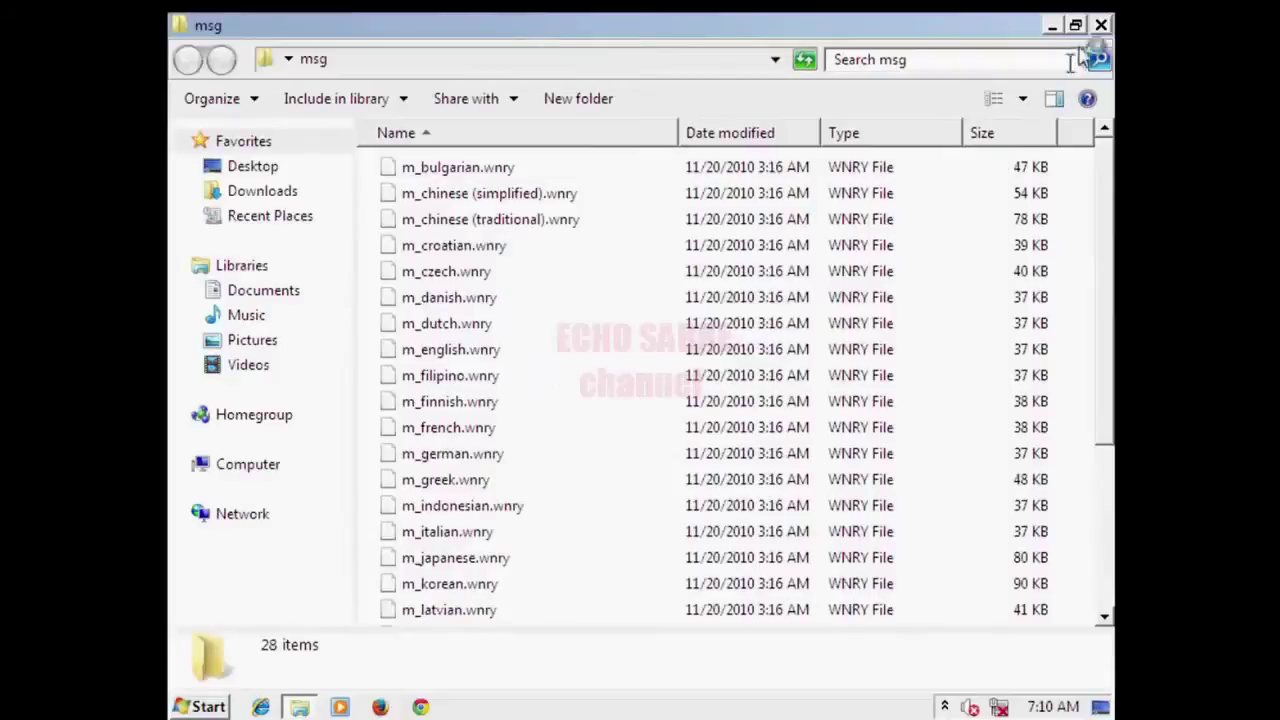
click(1100, 24)
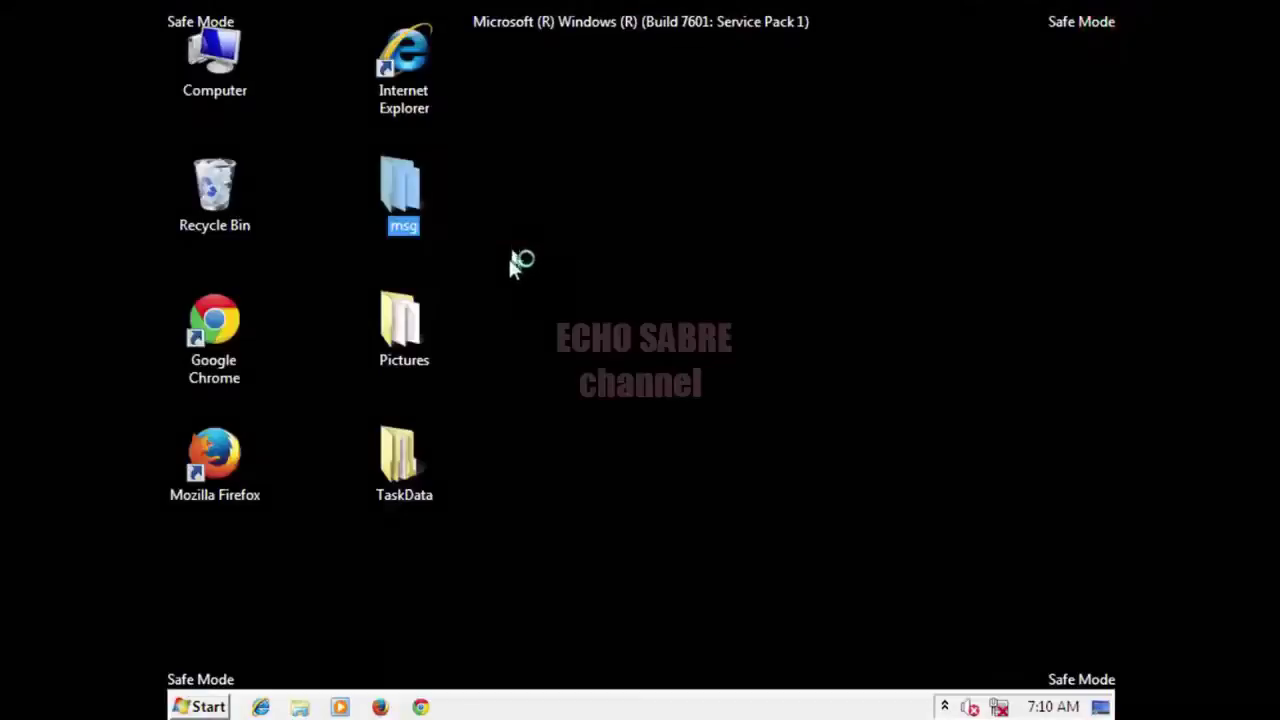
Delete the msg and TaskData folders from the desktop
key(Delete)
key(Return)
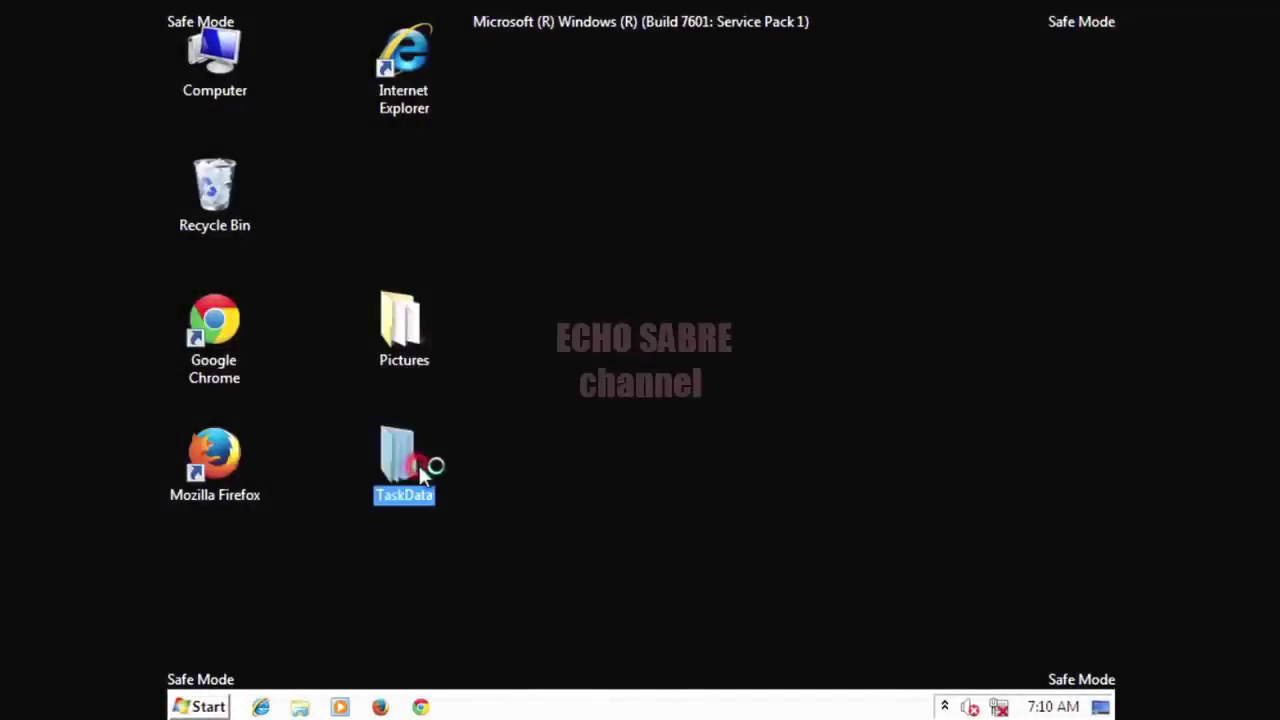
key(Delete)
key(Return)
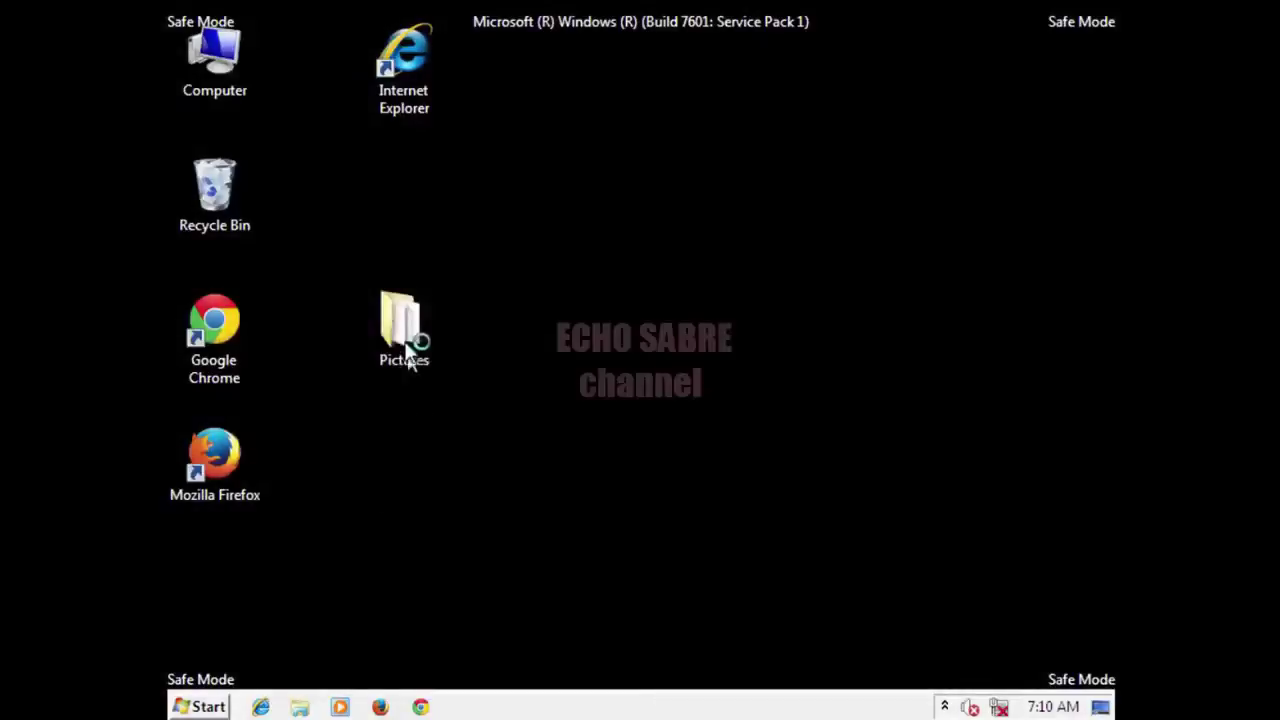
click(405, 345)
double_click(405, 345)
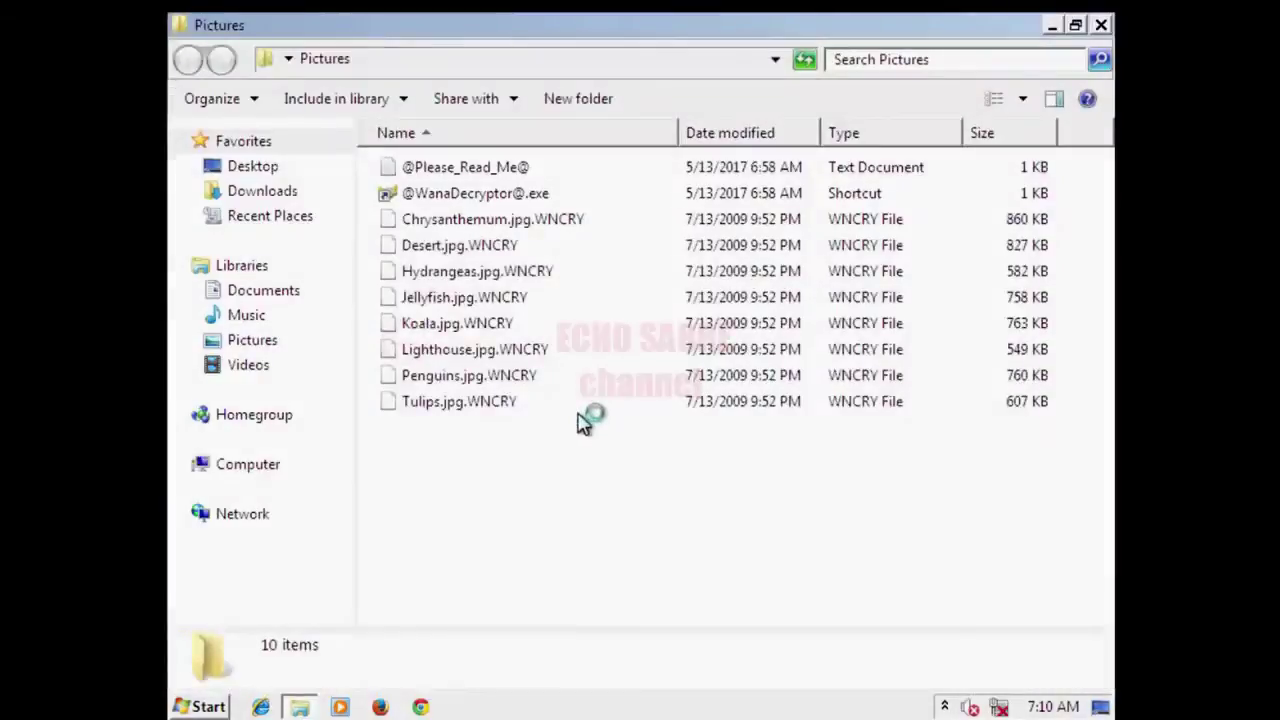
click(521, 350)
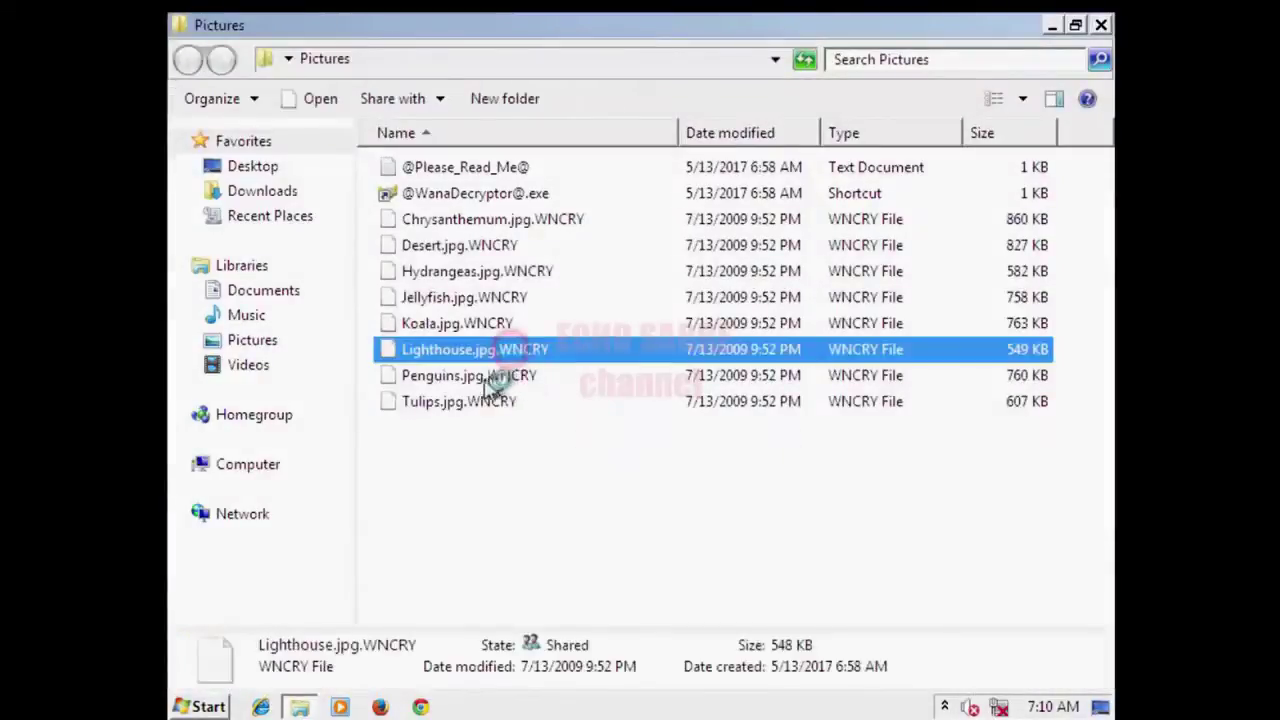
click(486, 380)
click(473, 432)
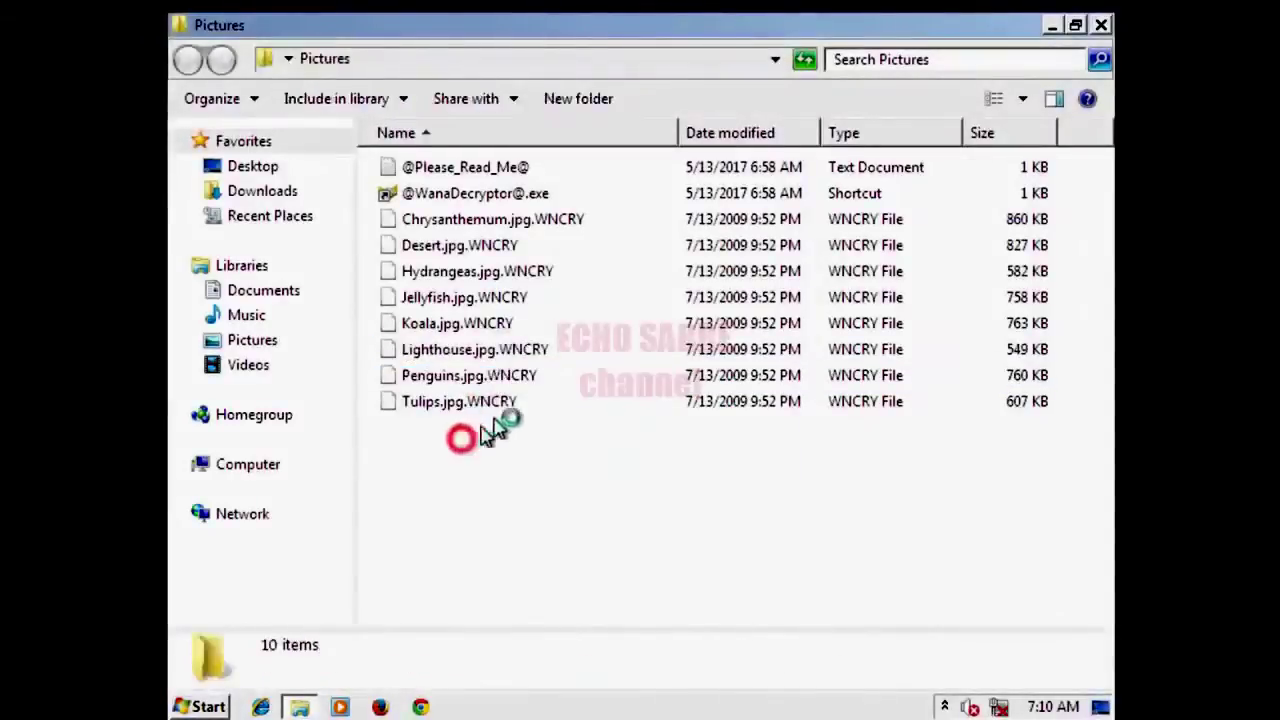
click(545, 172)
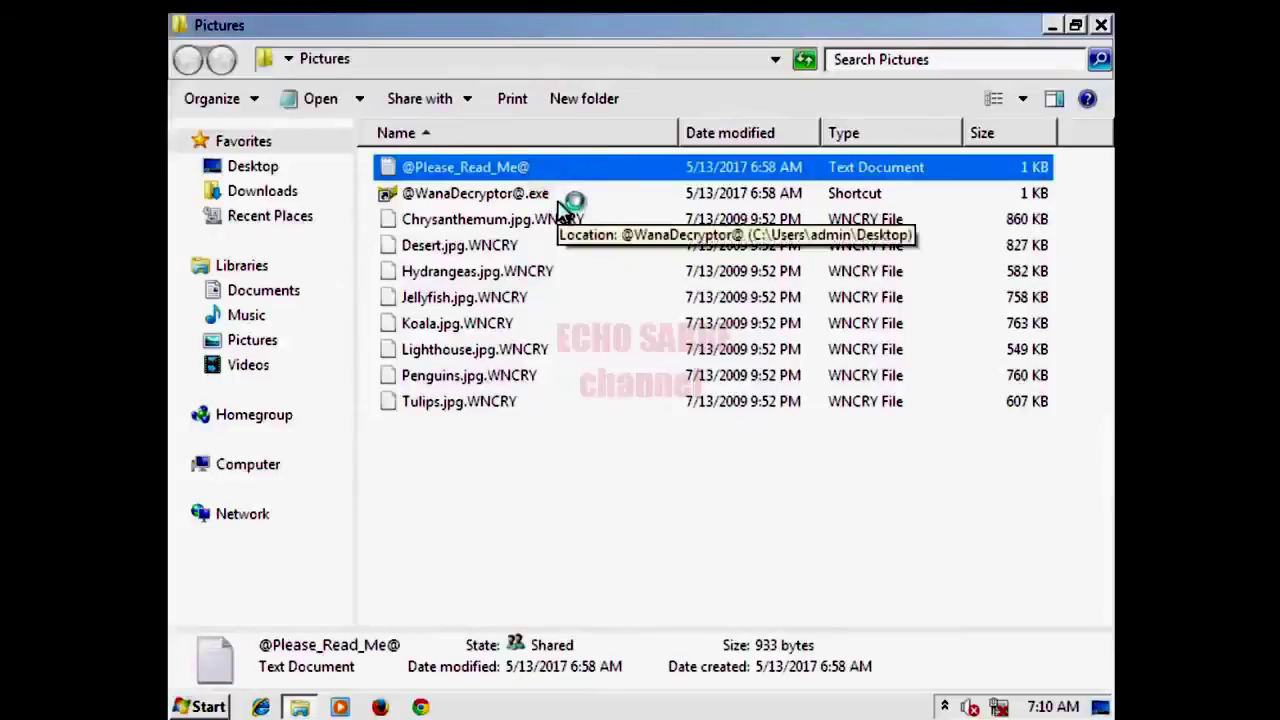
key(Delete)
key(Return)
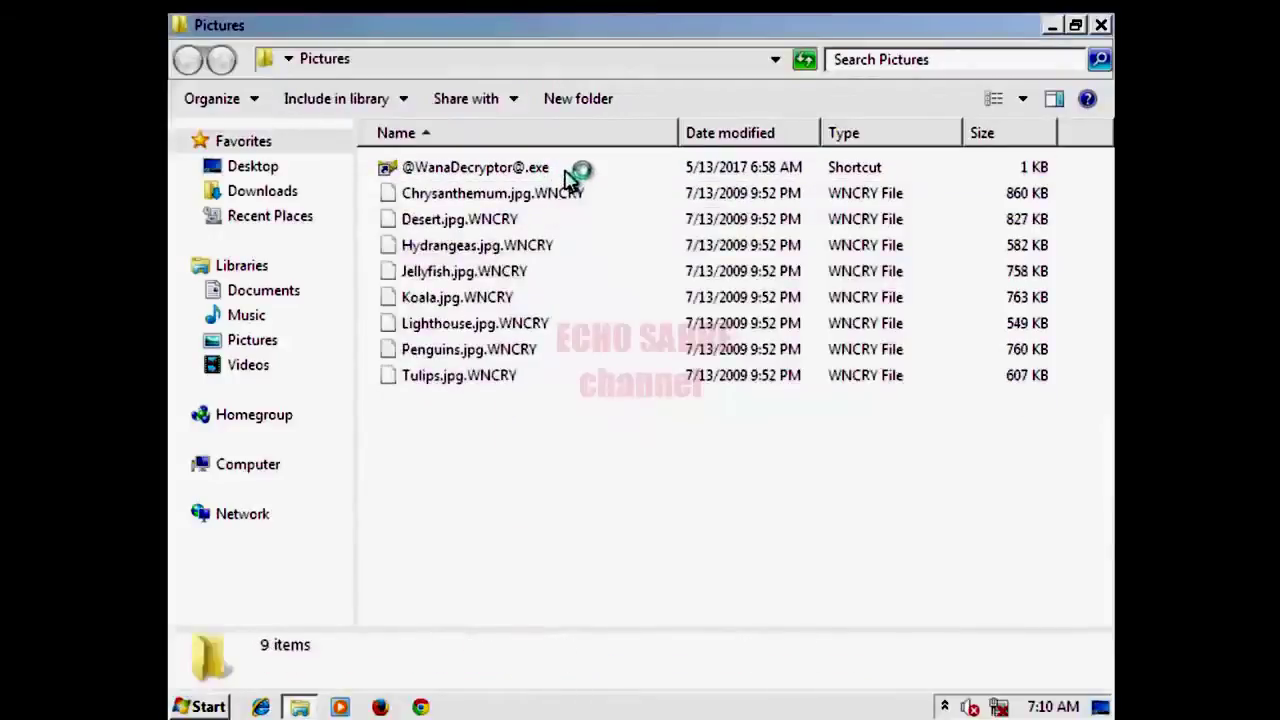
click(568, 178)
right_click(568, 178)
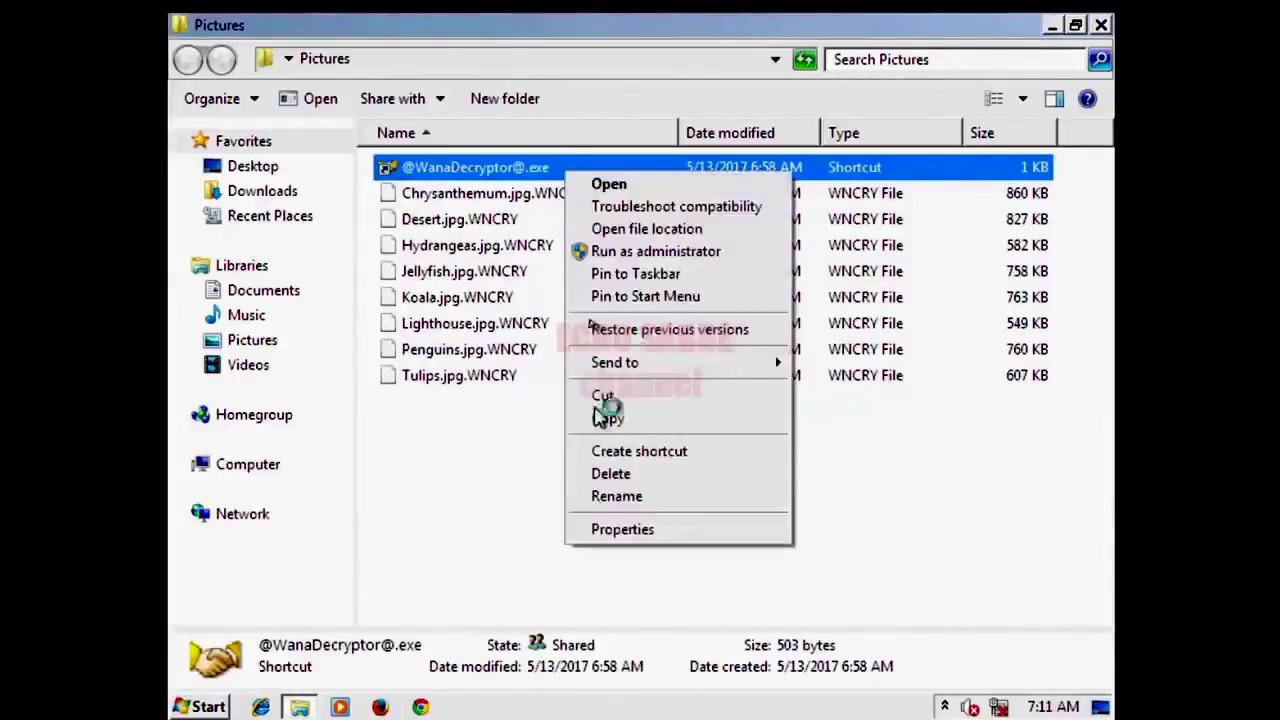
click(613, 530)
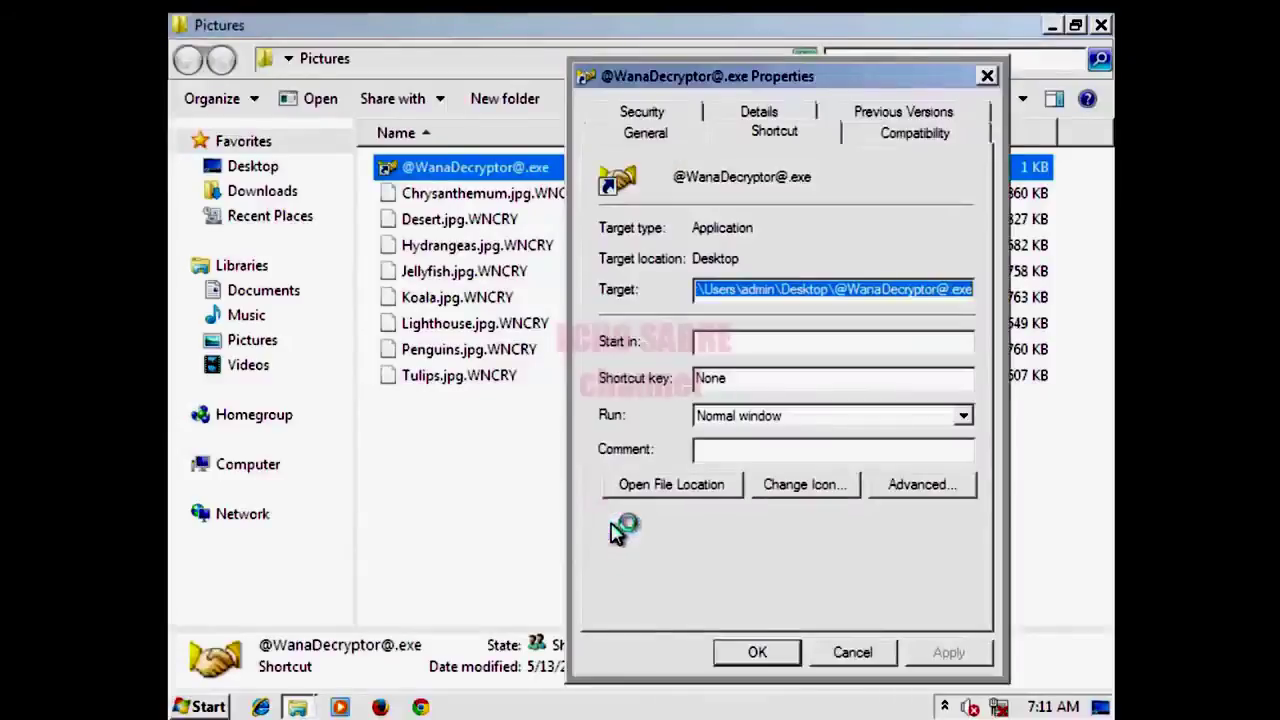
click(662, 486)
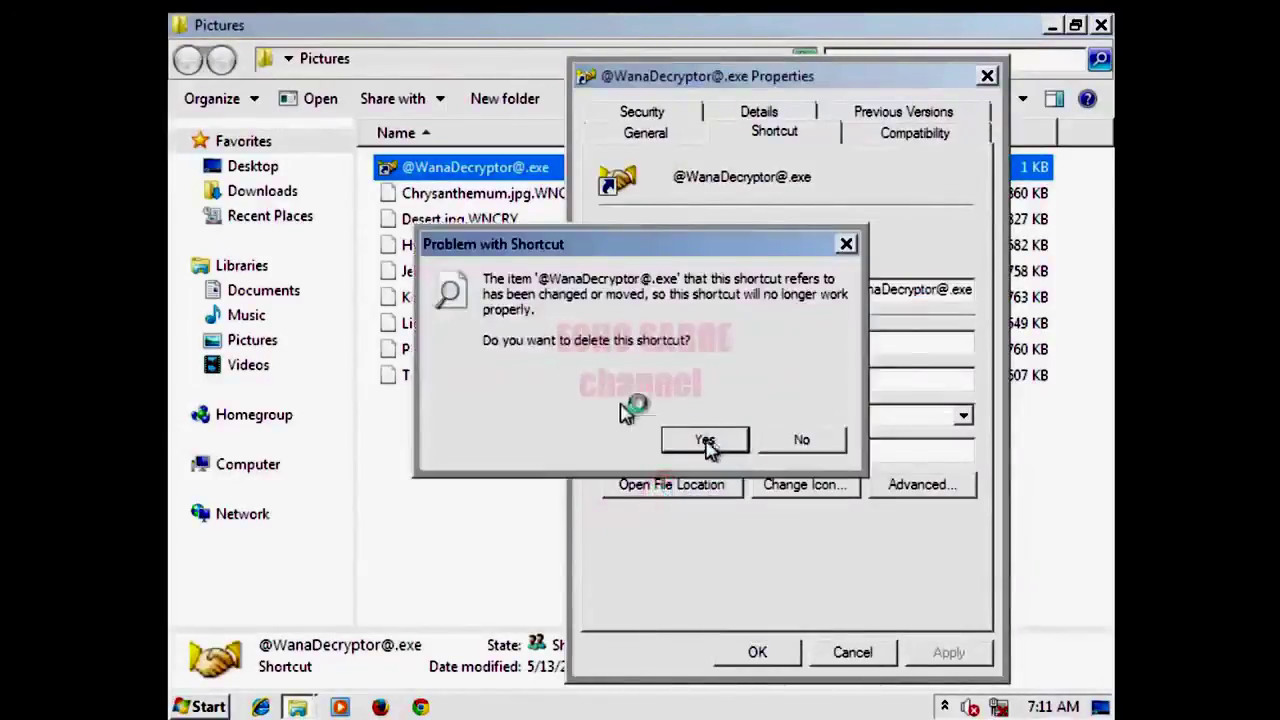
click(788, 439)
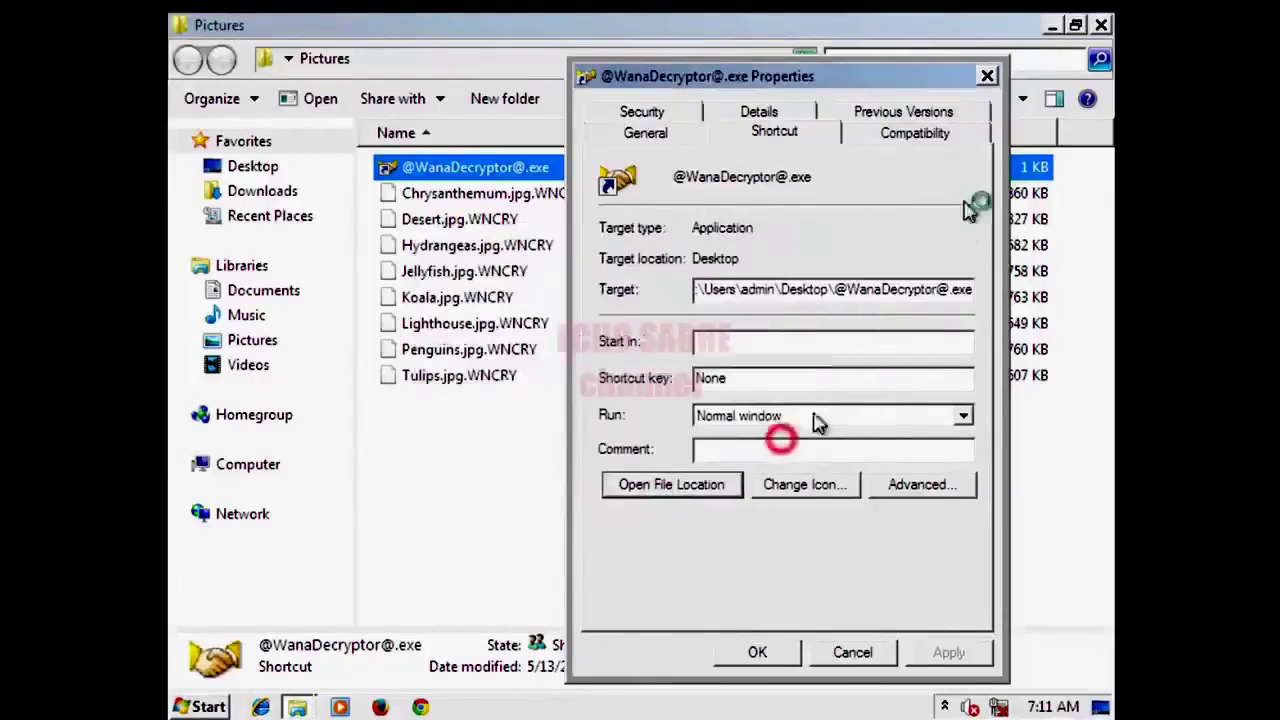
click(988, 78)
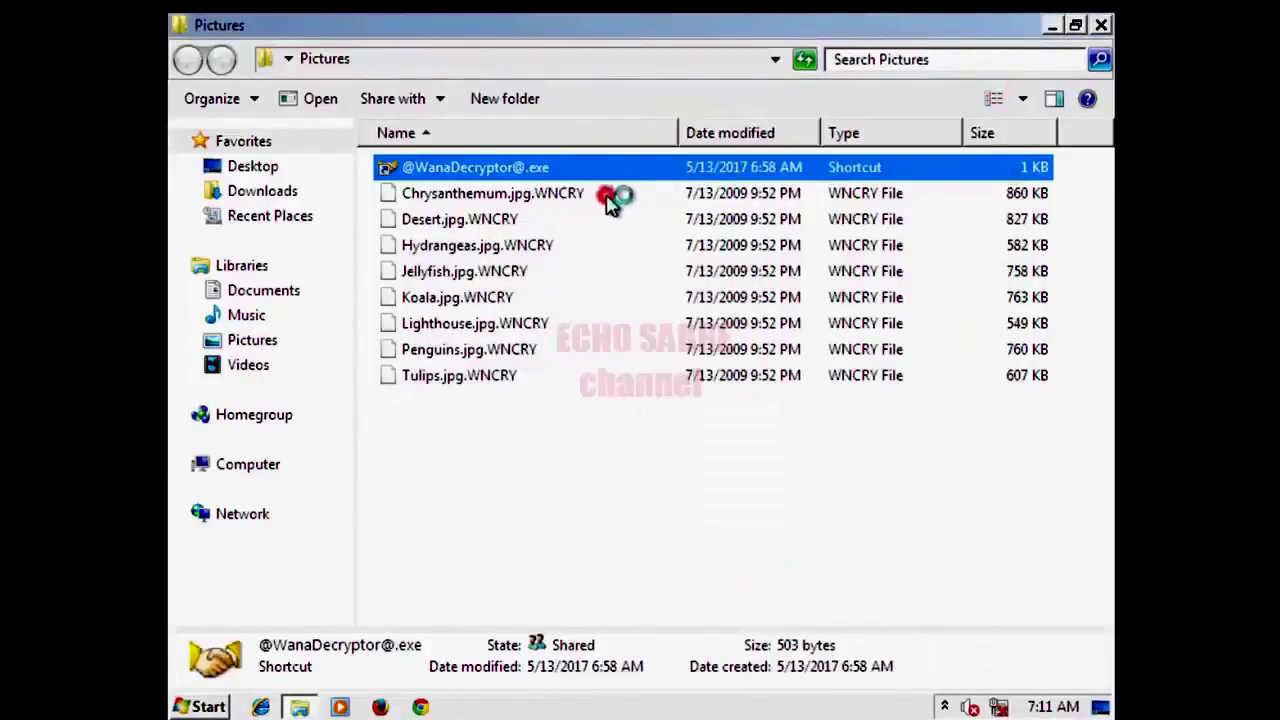
click(612, 196)
click(625, 171)
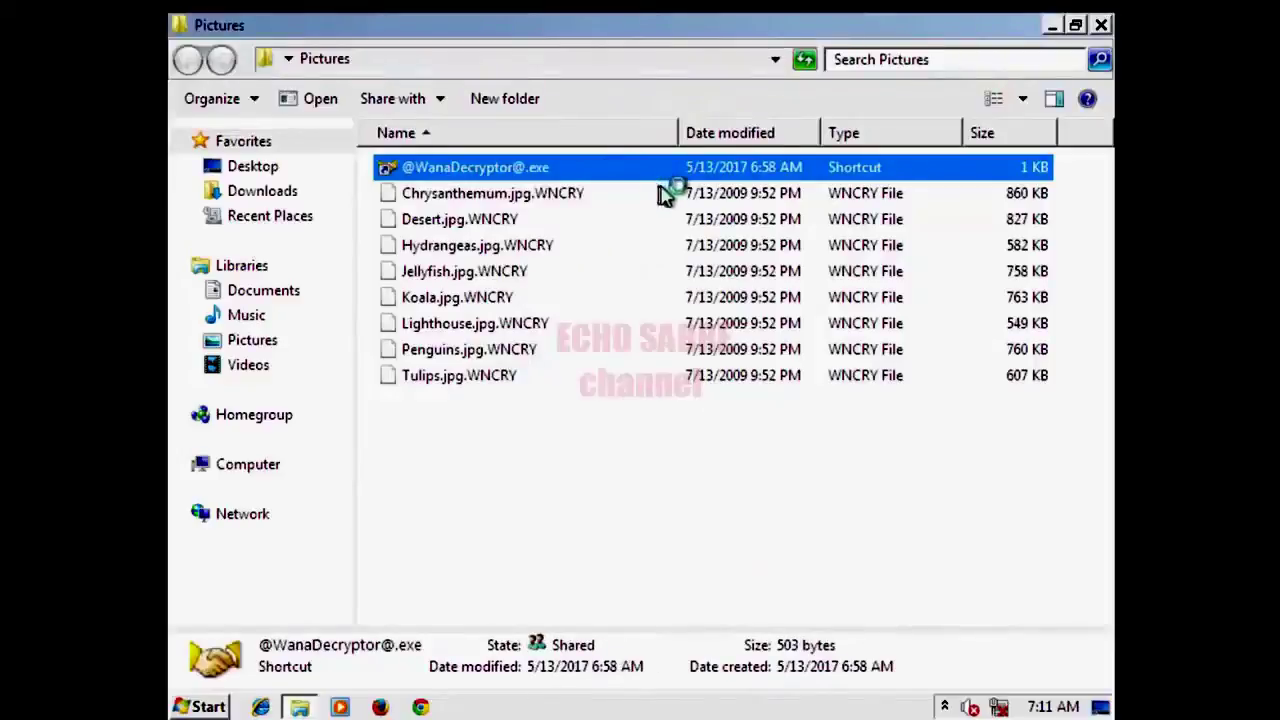
key(Delete)
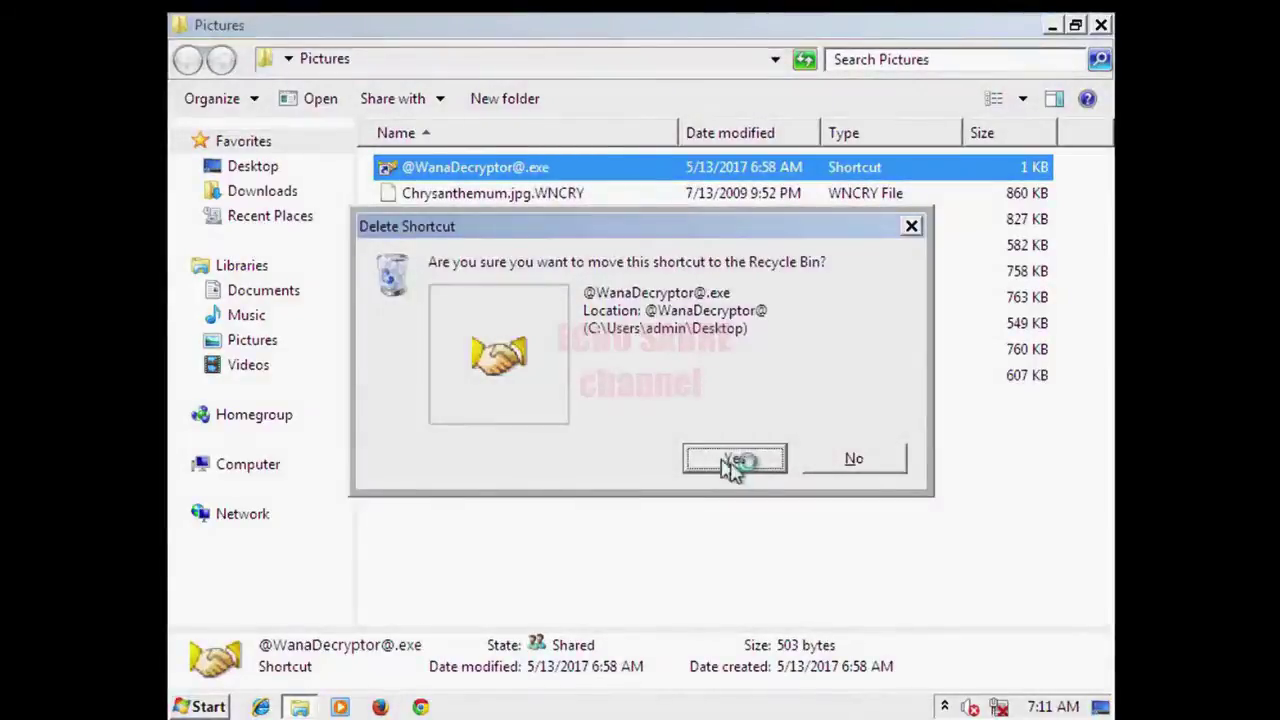
click(735, 461)
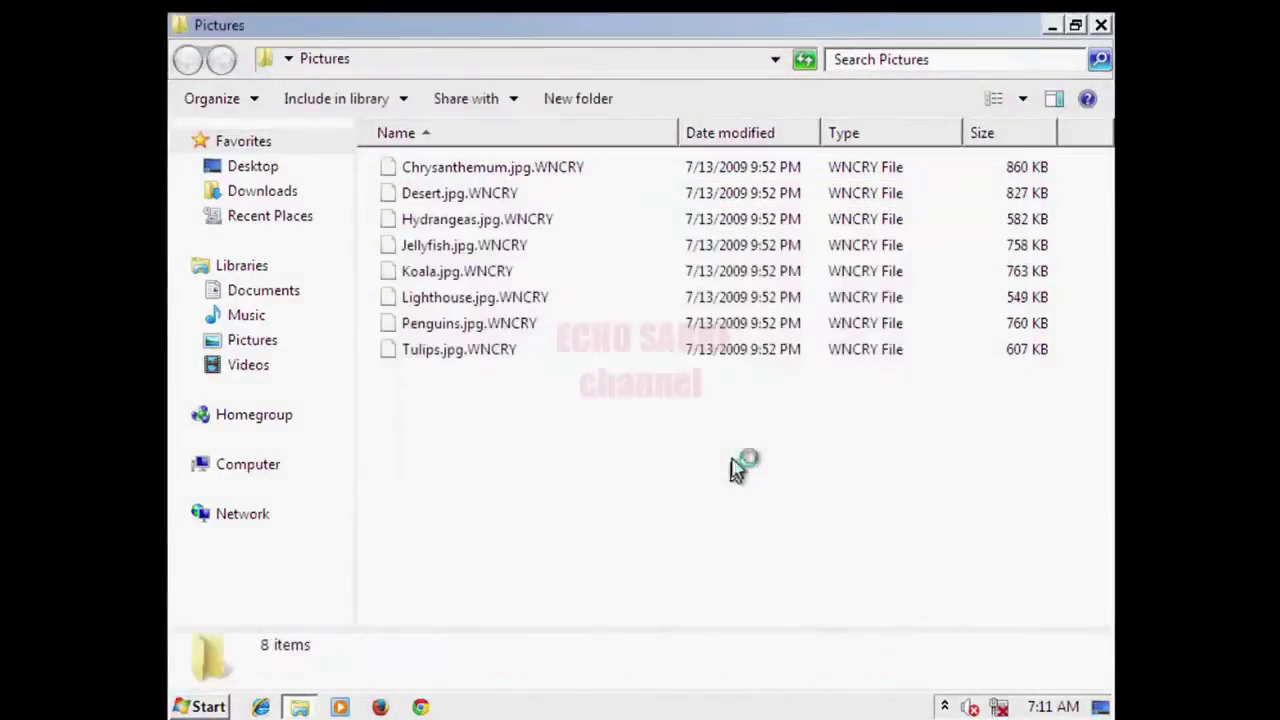
click(1103, 26)
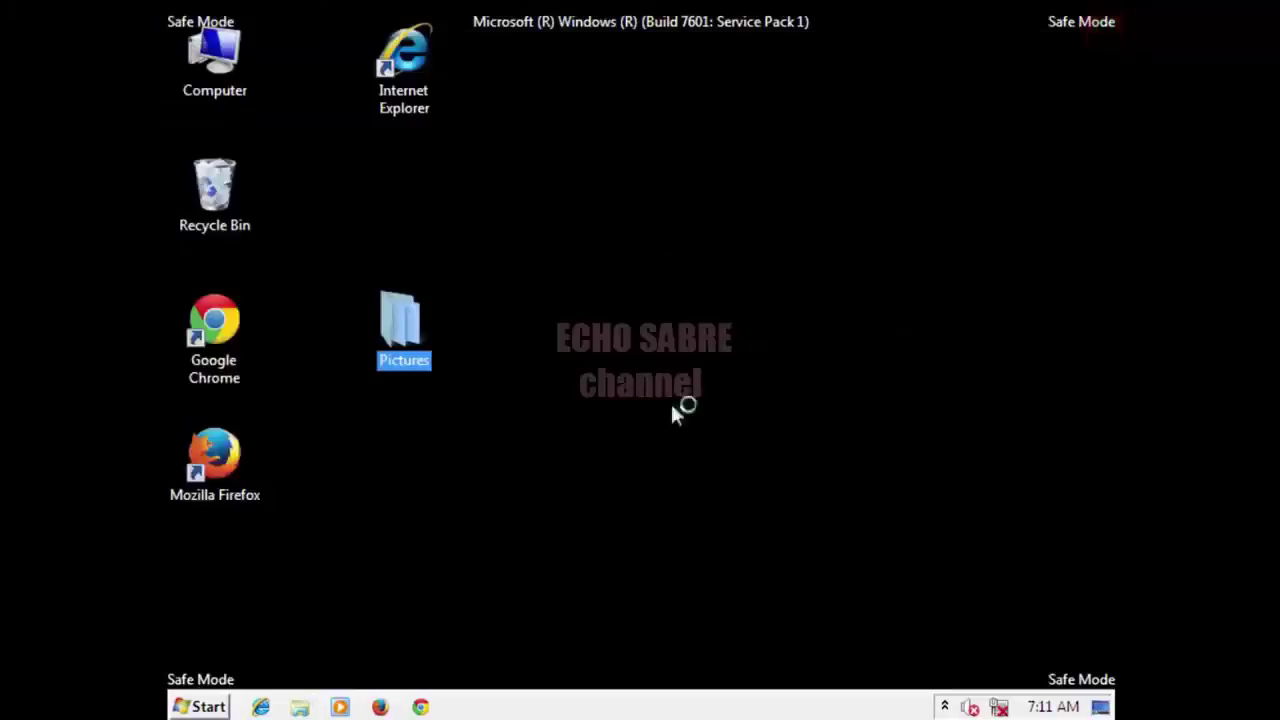
Launch the Registry Editor with regedit and collapse its key tree to the Computer root
click(205, 707)
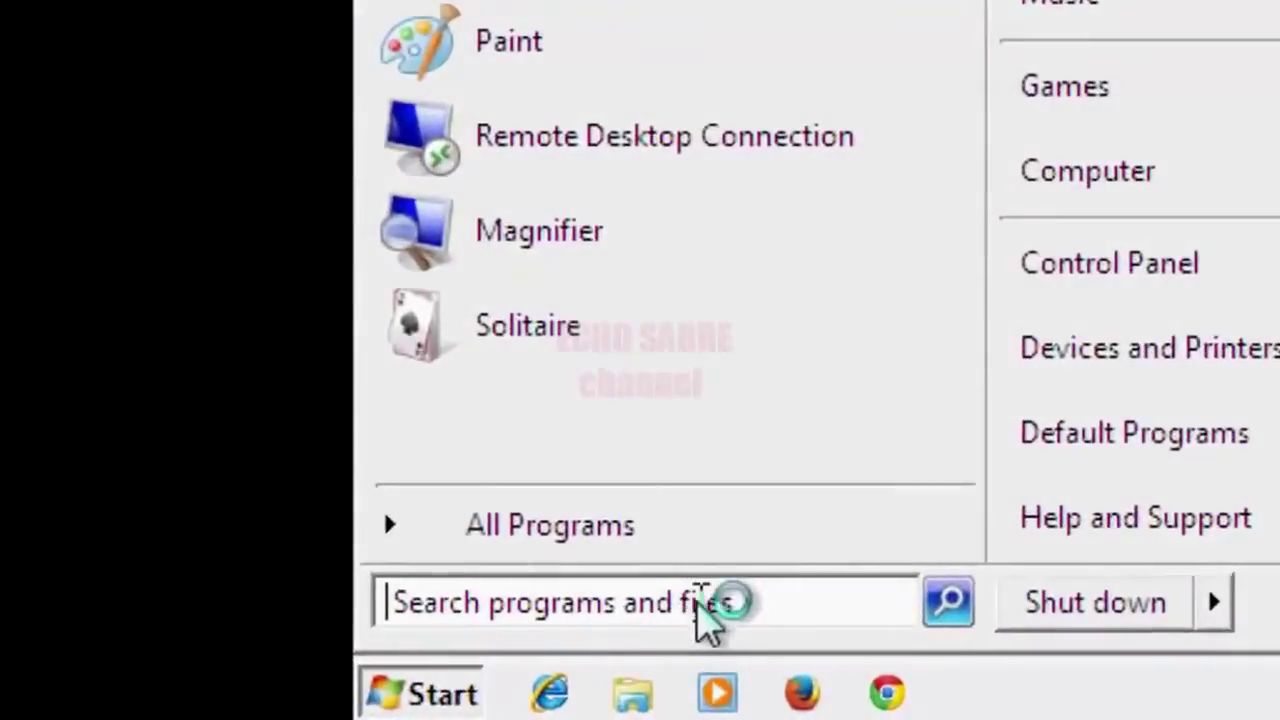
click(333, 664)
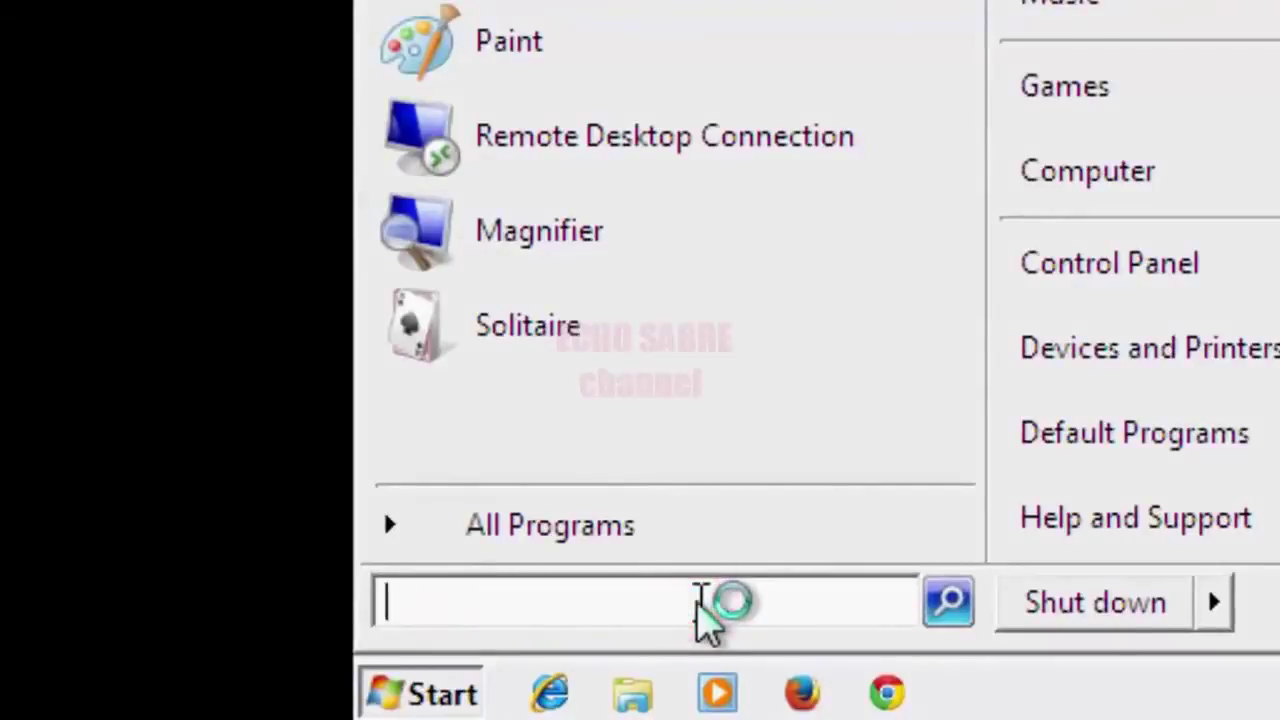
text(regedi)
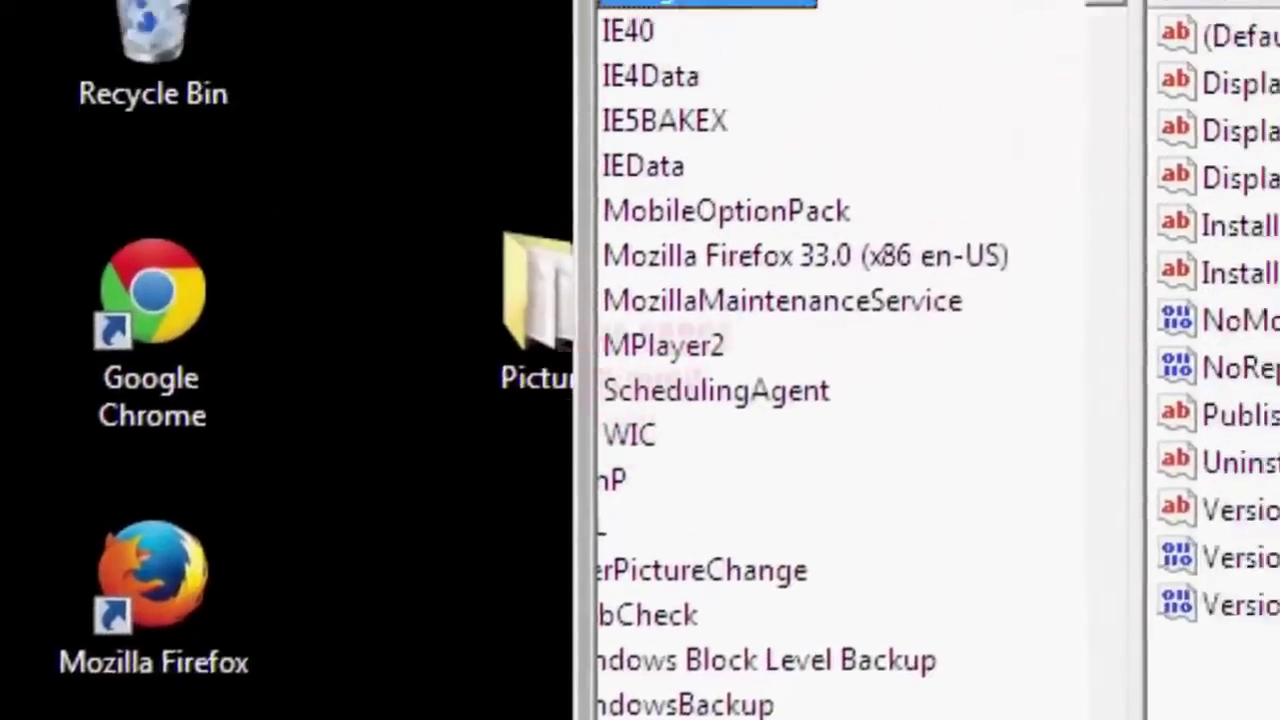
key(Left)
key(Left)
key(Left)
key(Left)
key(Left)
key(Left)
key(Left)
key(Left)
key(Left)
key(Left)
key(Left)
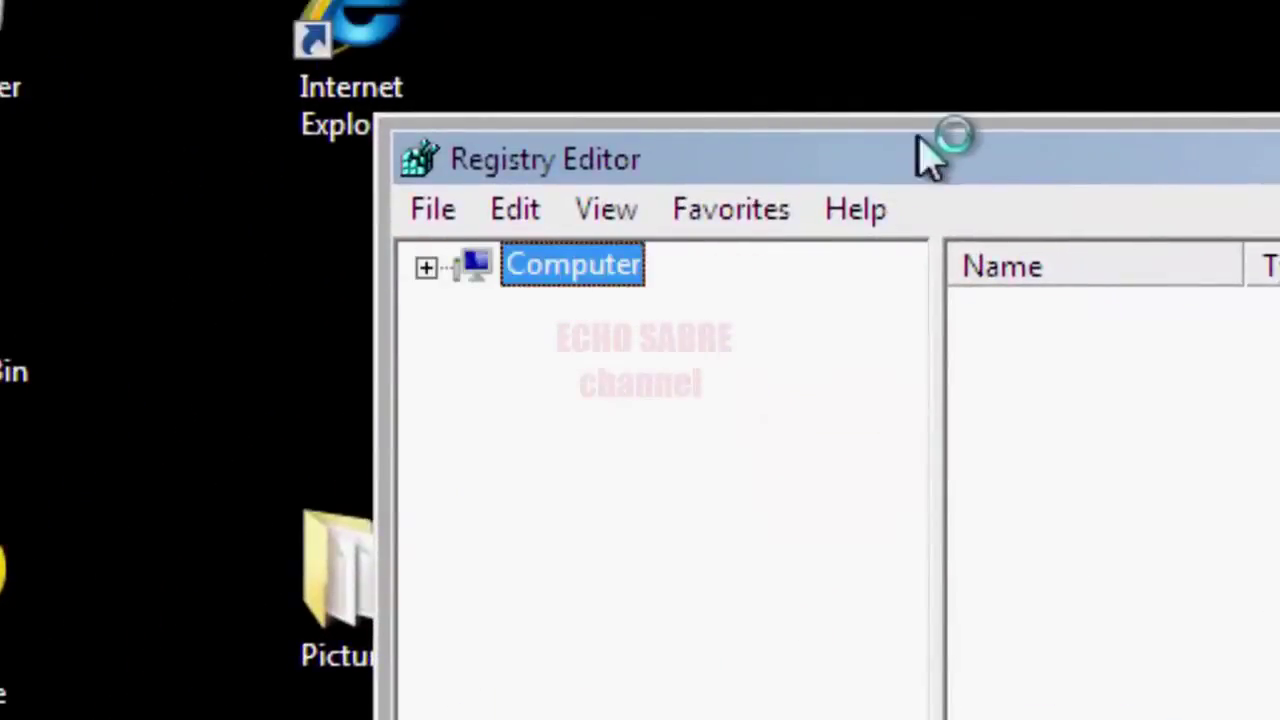
drag(900, 162, 500, 77)
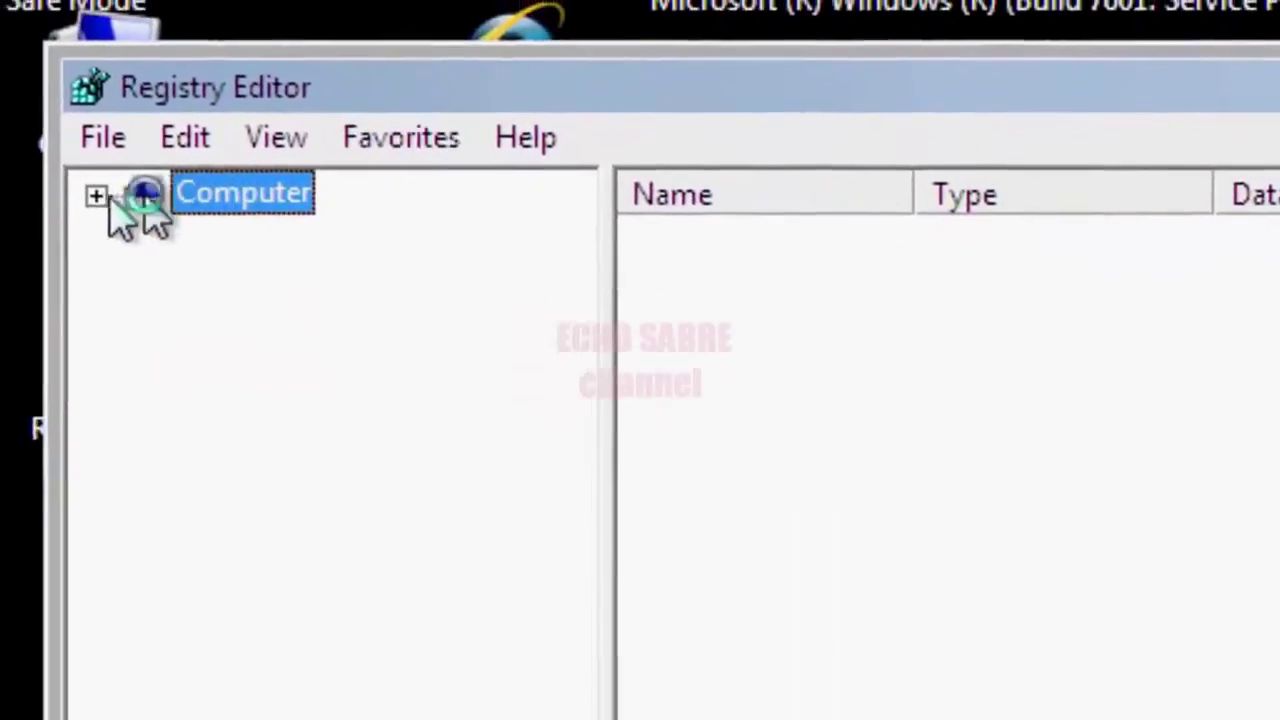
Go to the registry key HKEY_CURRENT_USER\Software\Microsoft\Windows\CurrentVersion\Run
click(33, 167)
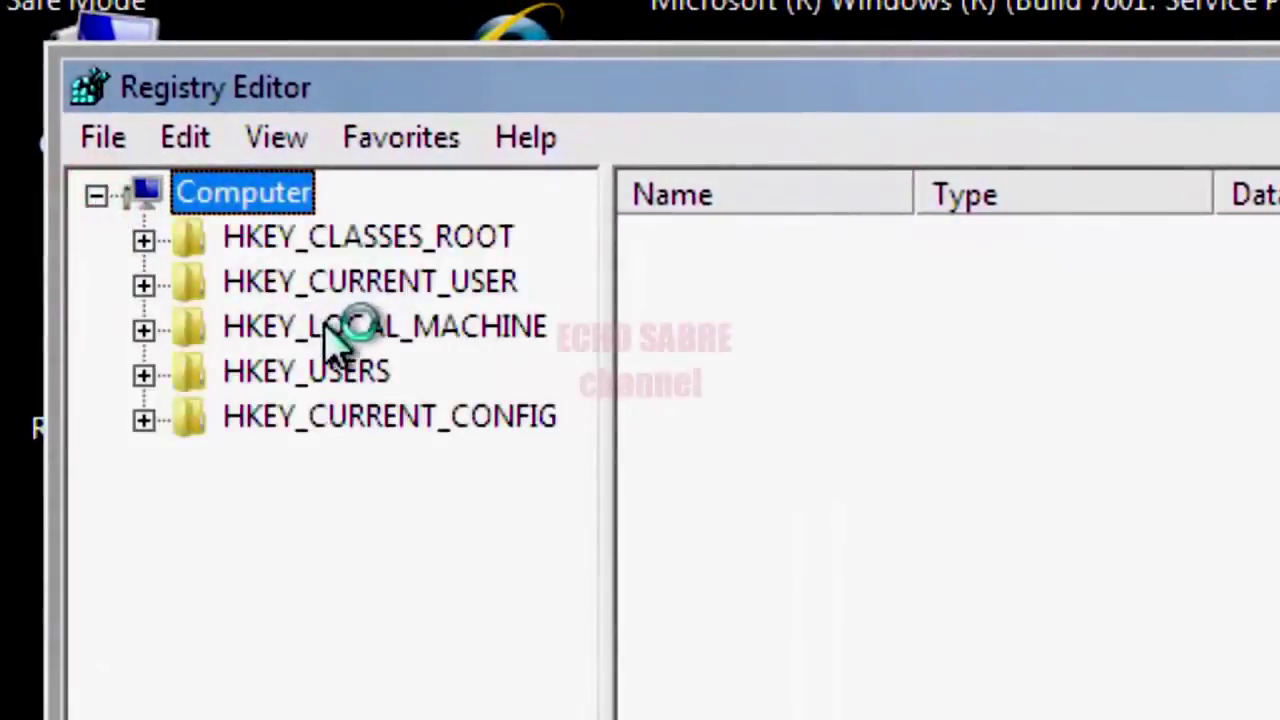
double_click(355, 288)
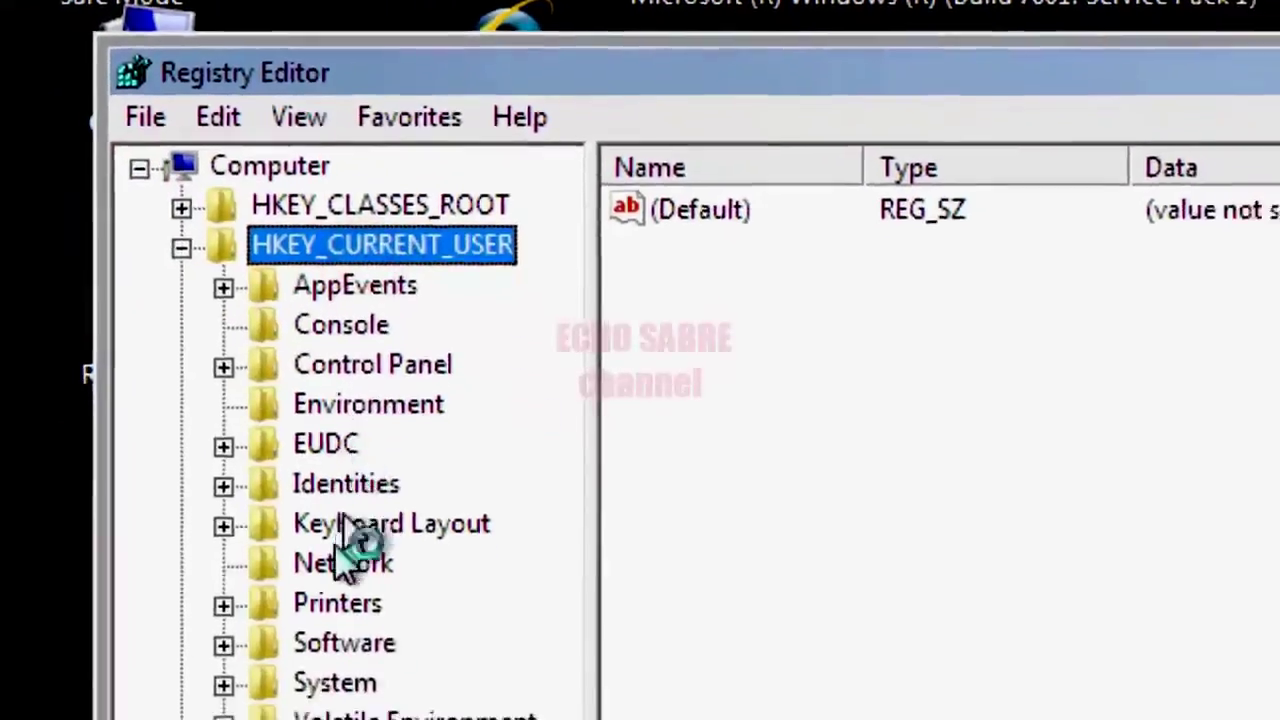
click(365, 465)
double_click(365, 465)
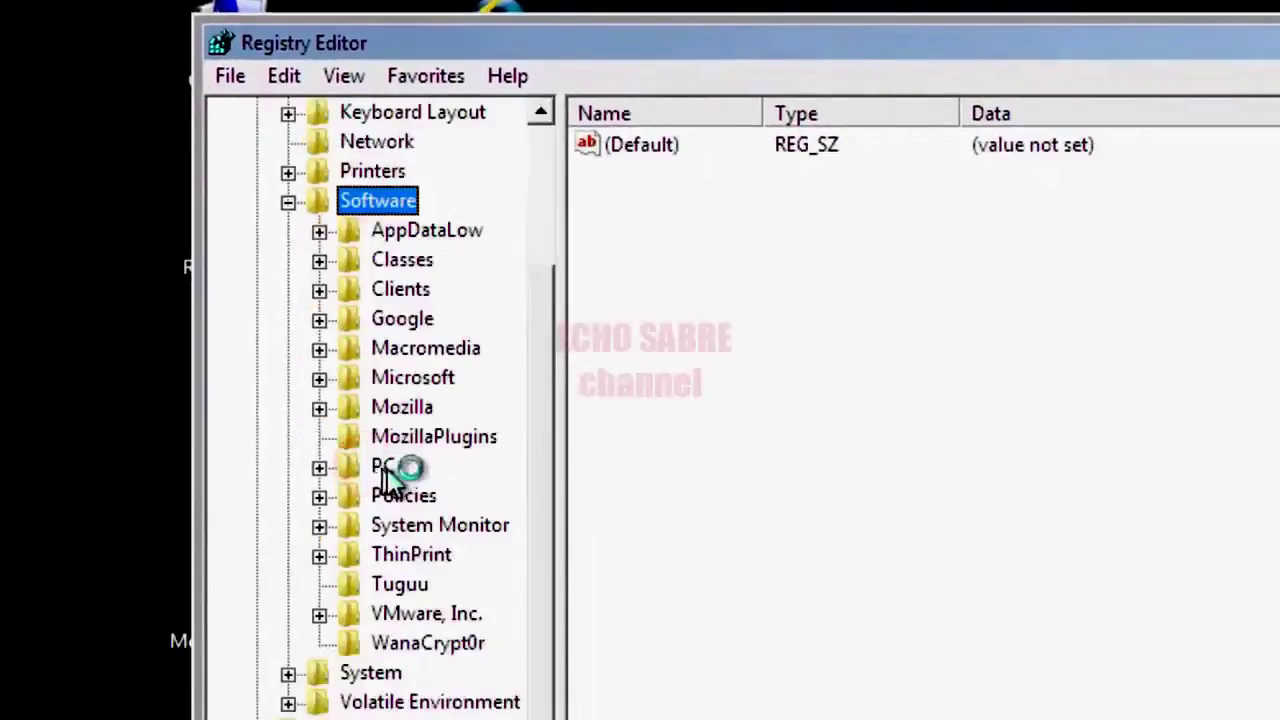
double_click(405, 381)
scroll(410, 405, down, 6)
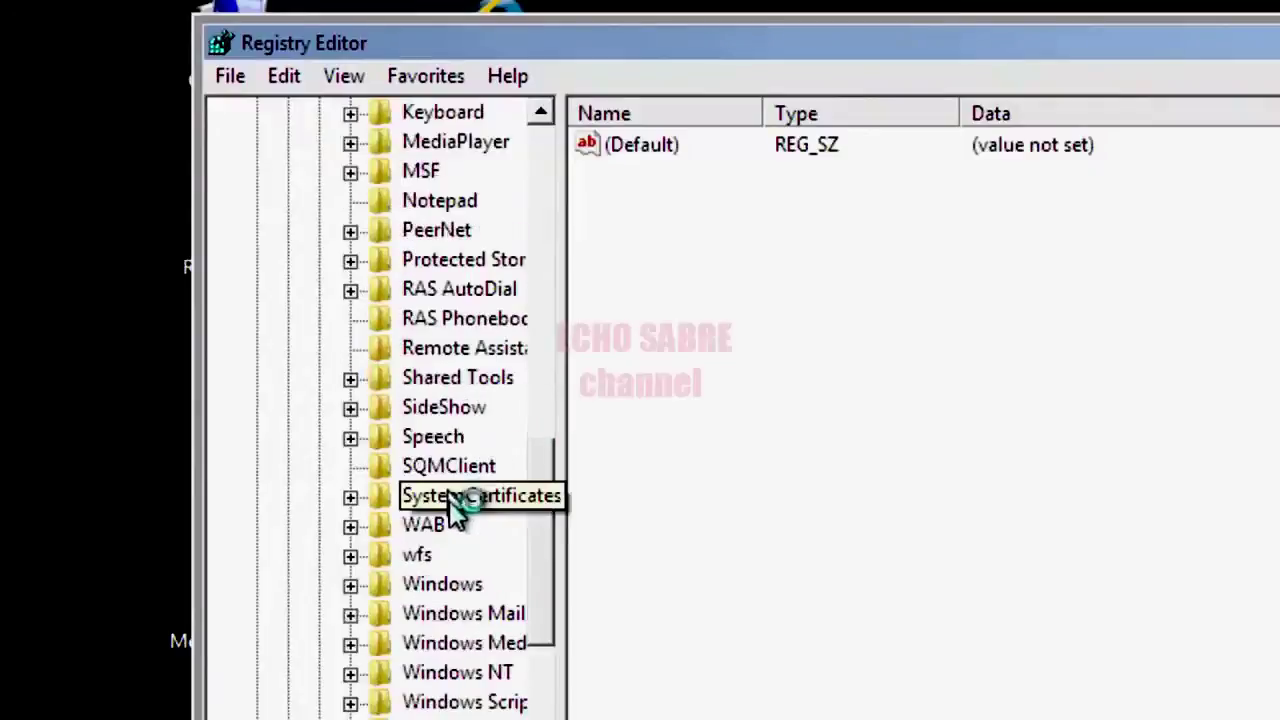
double_click(444, 584)
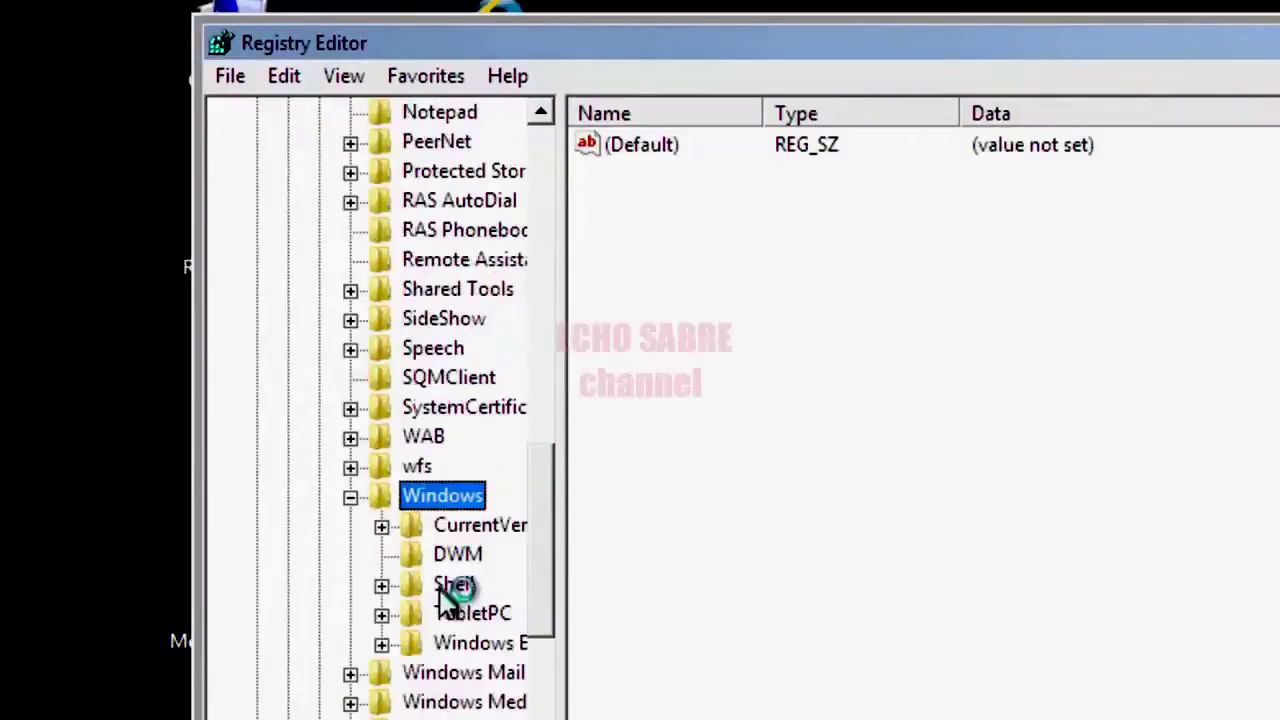
double_click(492, 528)
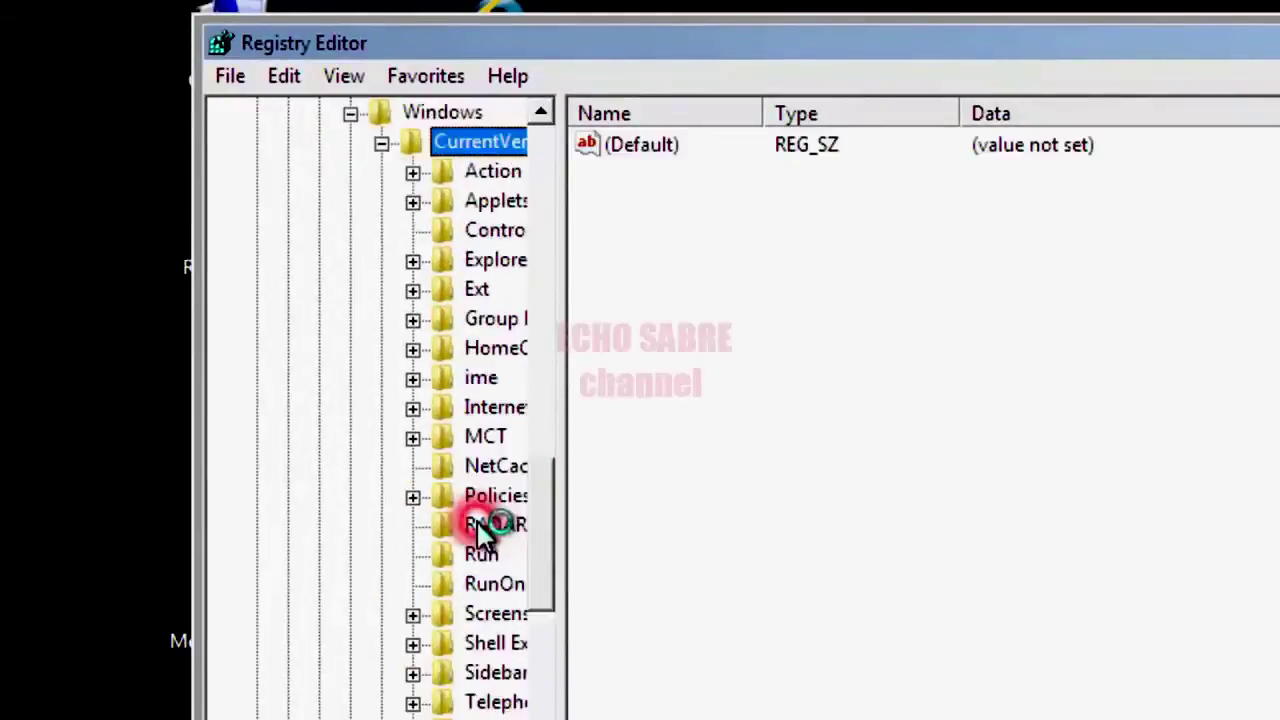
scroll(491, 526, down, 1)
click(480, 468)
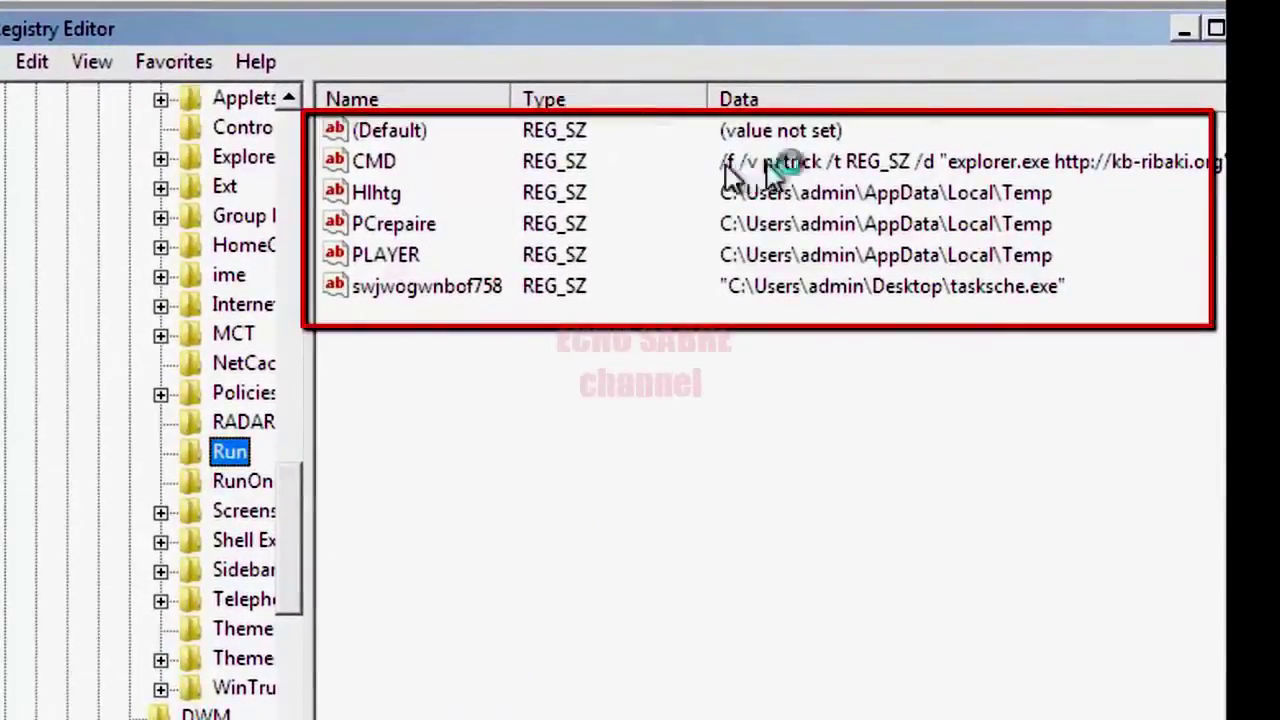
Delete the CMD, Hlhtg, PCrepaire, PLAYER and swjwogwnbof758 values from the Run key and close the Registry Editor
key(Tab)
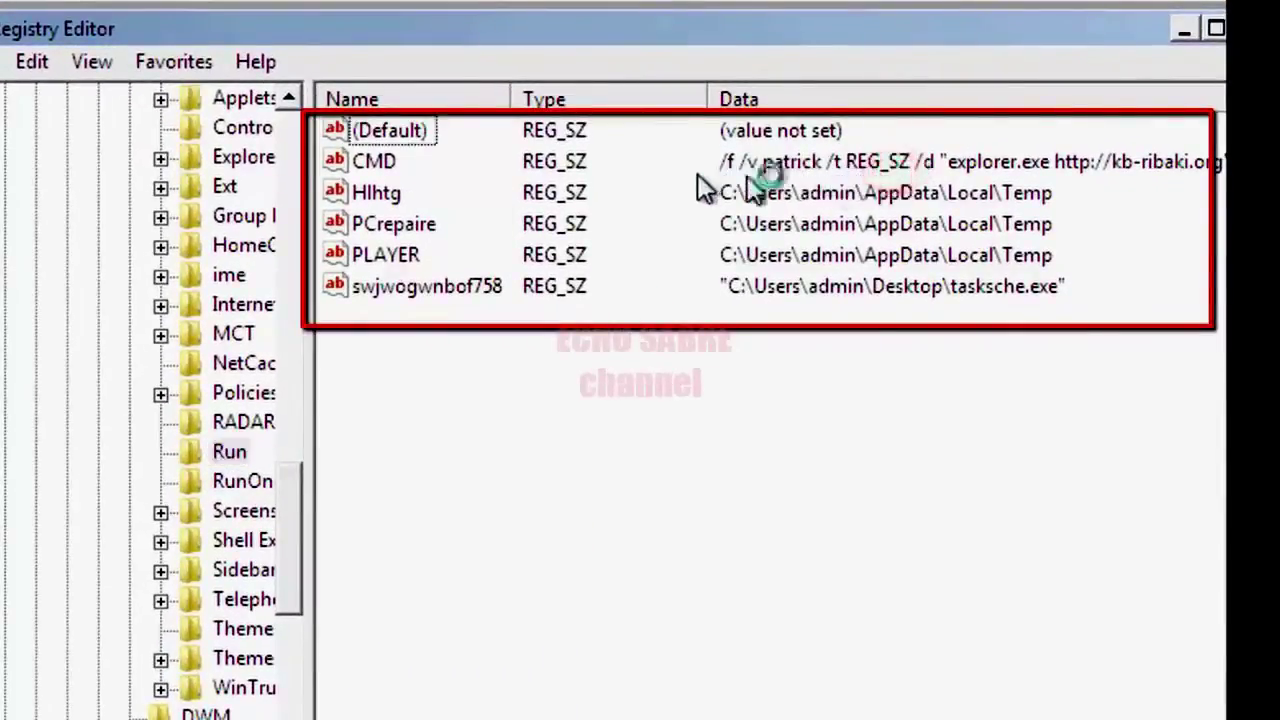
click(382, 190)
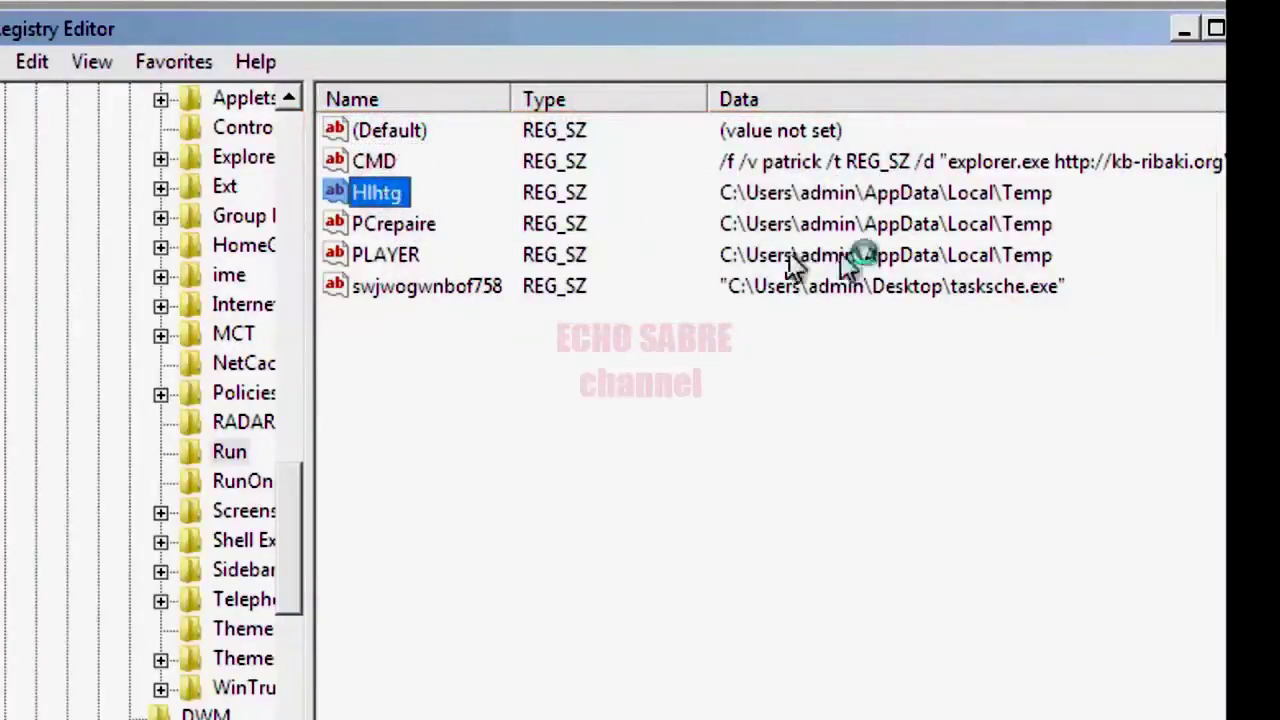
drag(1055, 303, 376, 162)
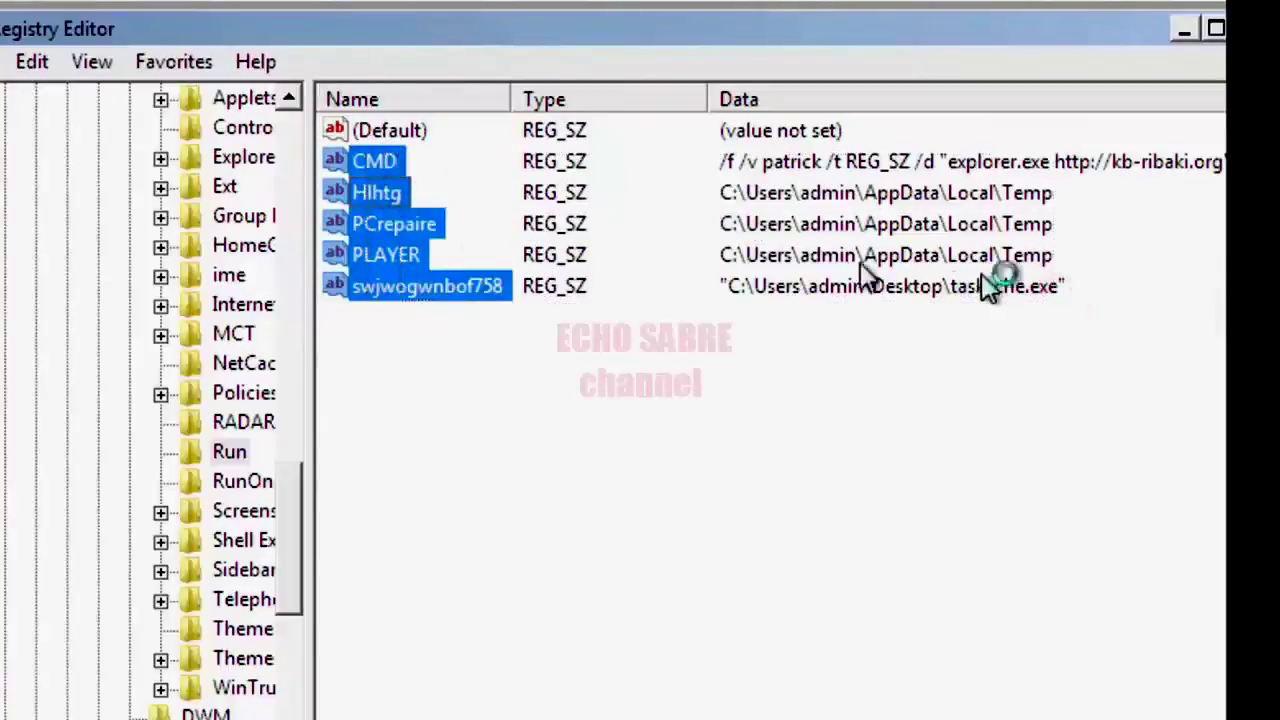
right_click(402, 252)
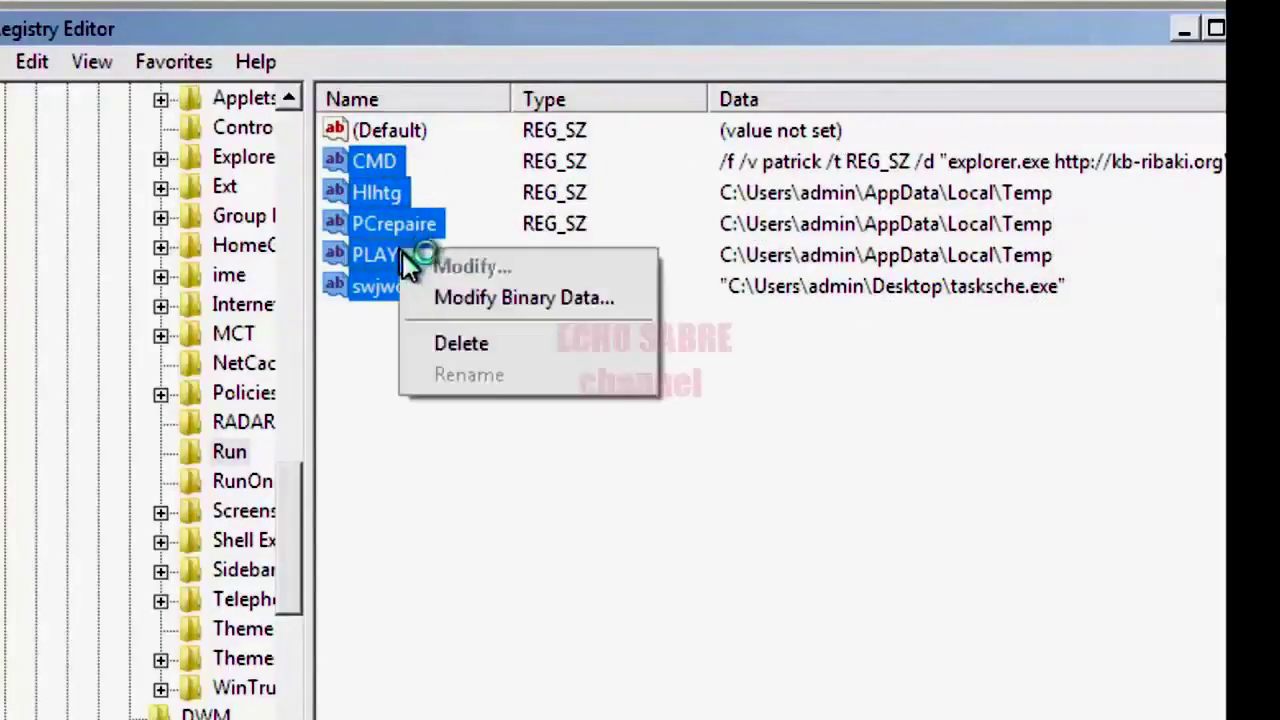
click(458, 340)
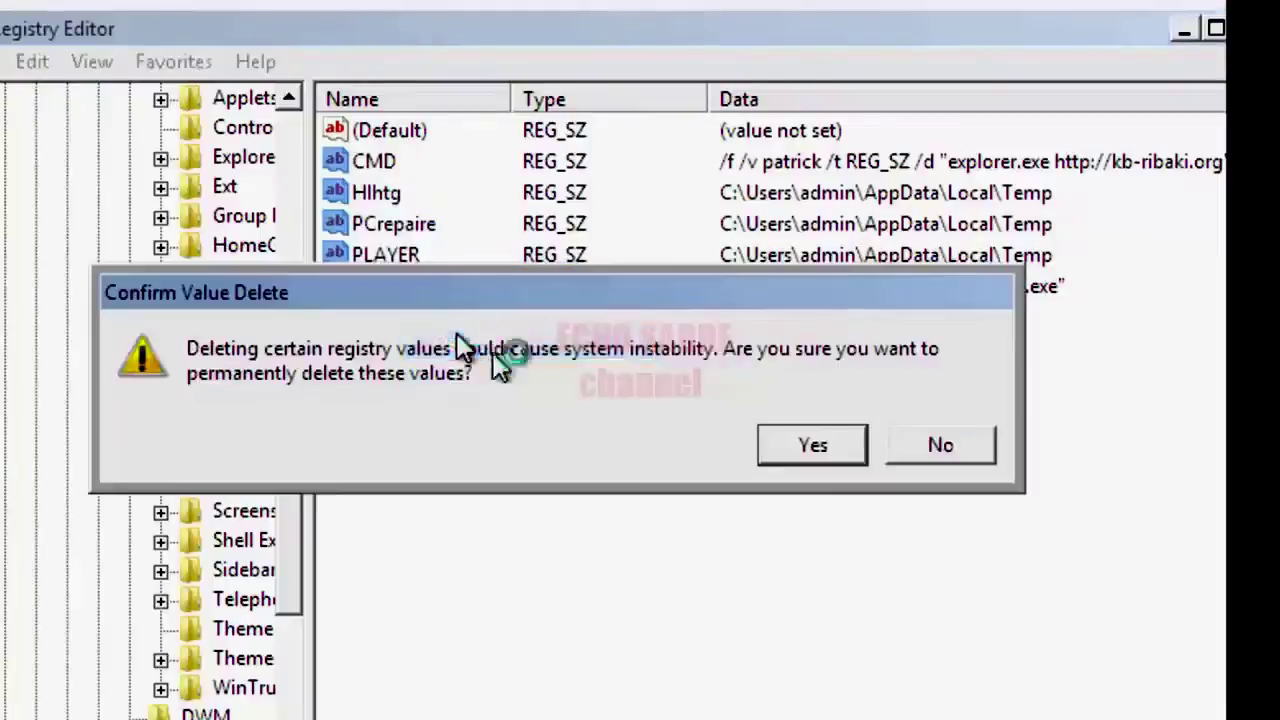
click(810, 438)
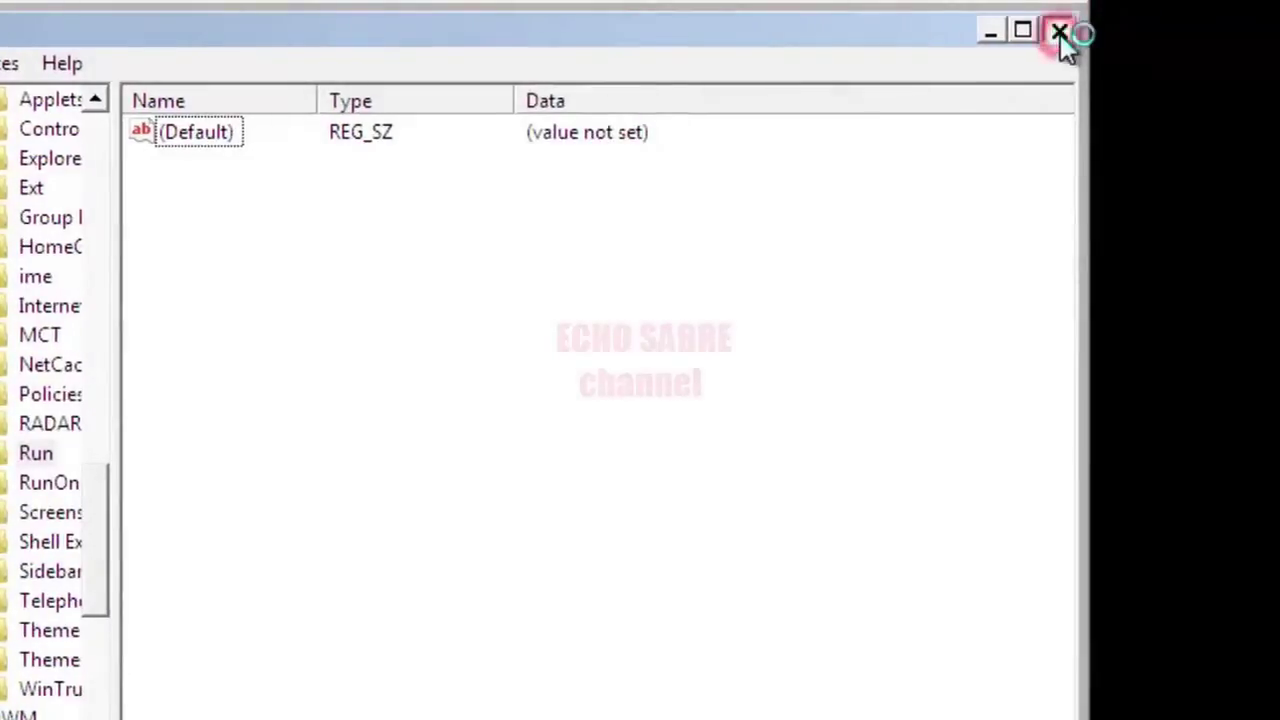
click(1058, 34)
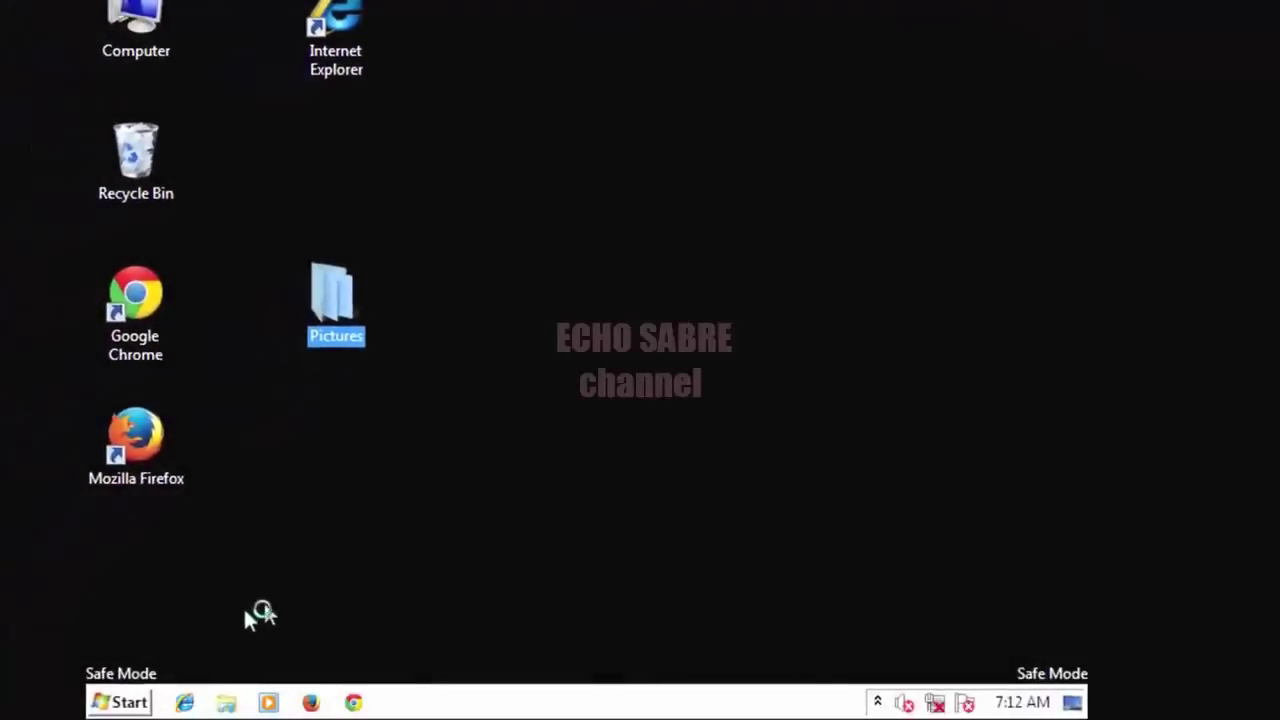
Open the admin user folder in C:\Users from Computer
double_click(145, 15)
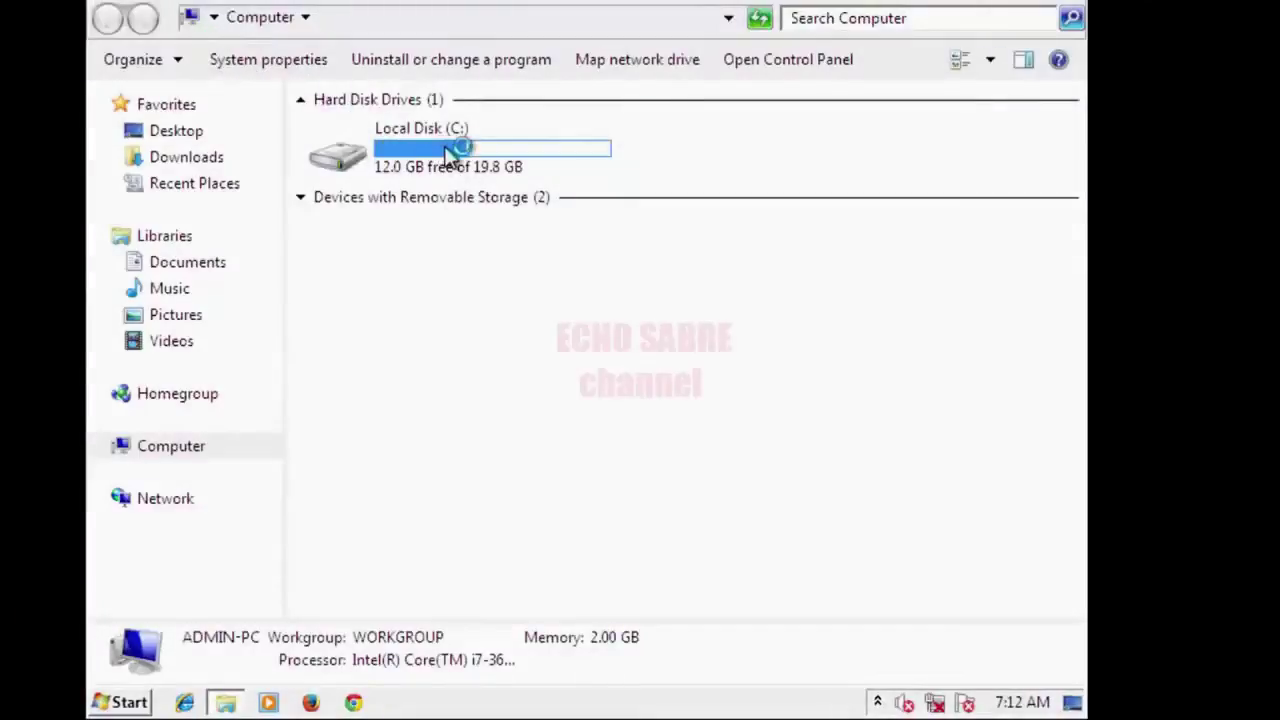
double_click(448, 155)
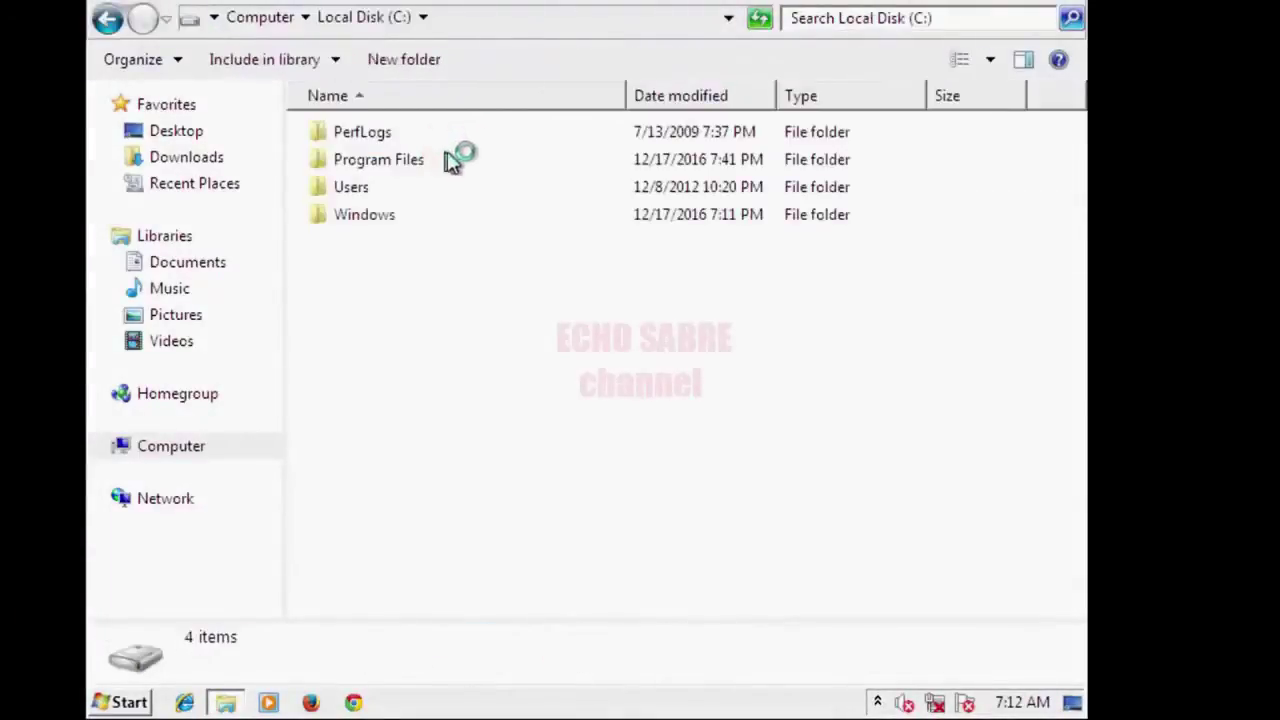
double_click(363, 190)
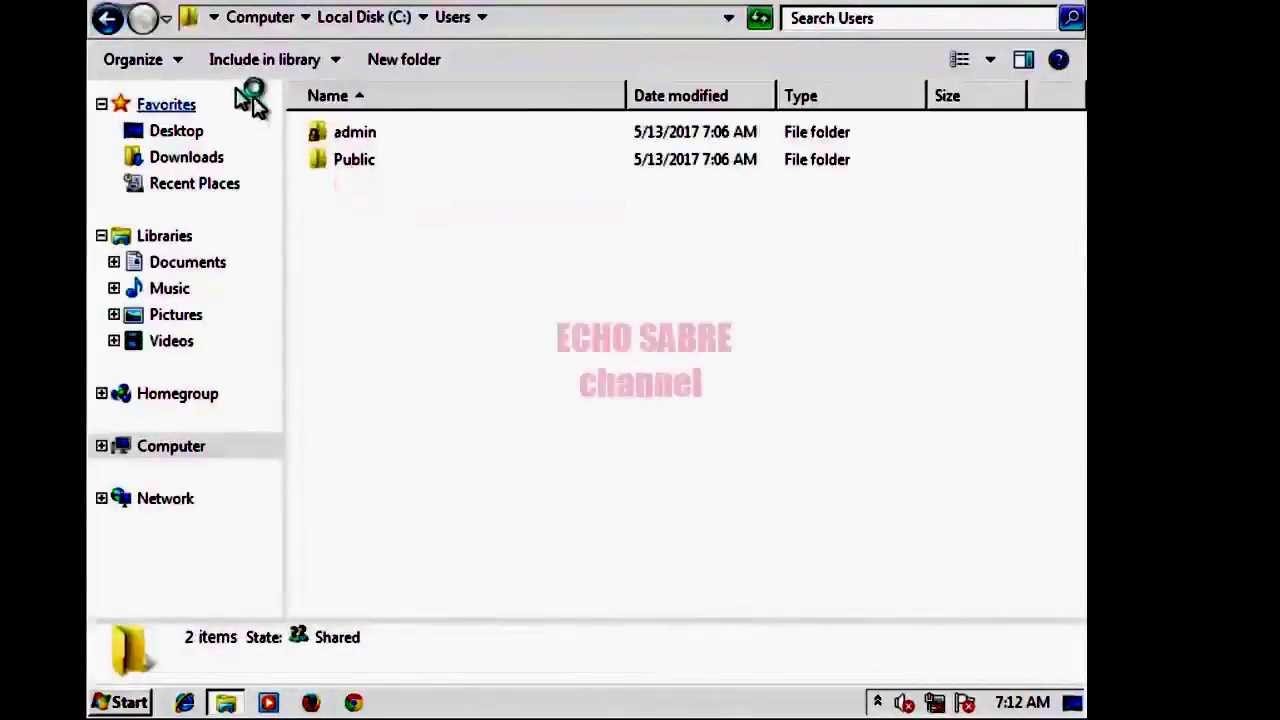
double_click(388, 146)
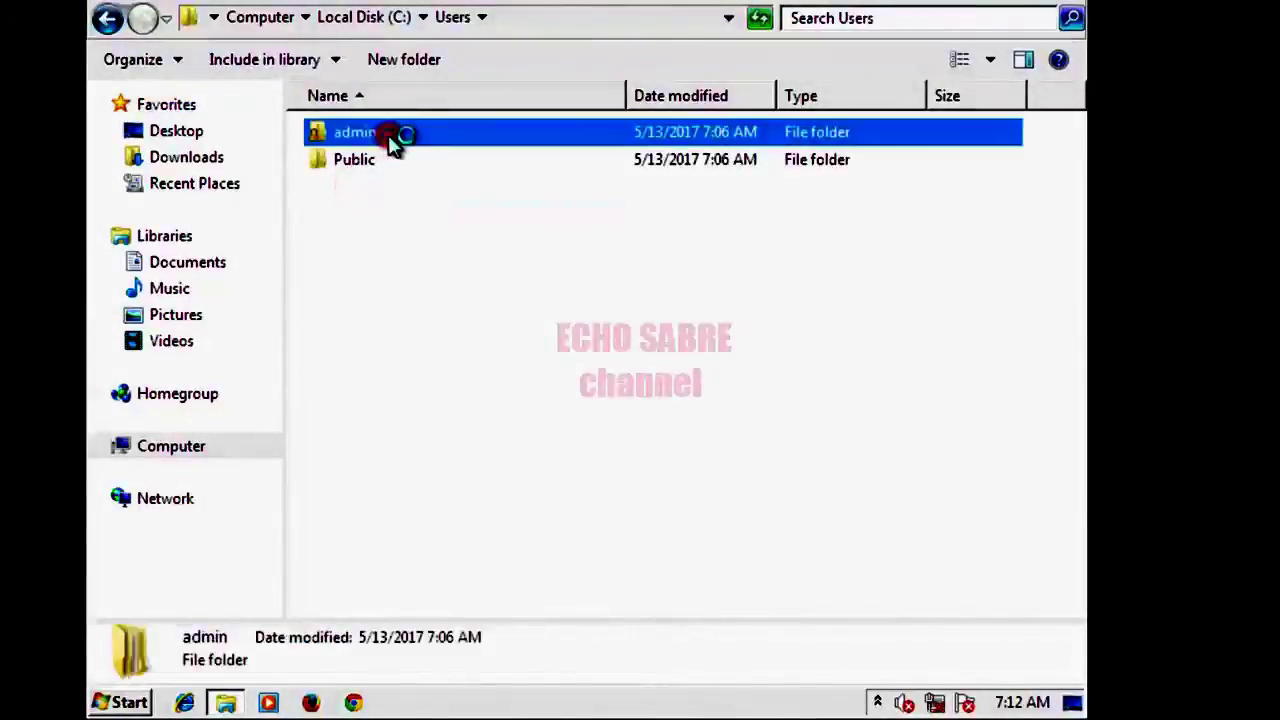
Set the folder options to show hidden files, folders, and drives
click(175, 59)
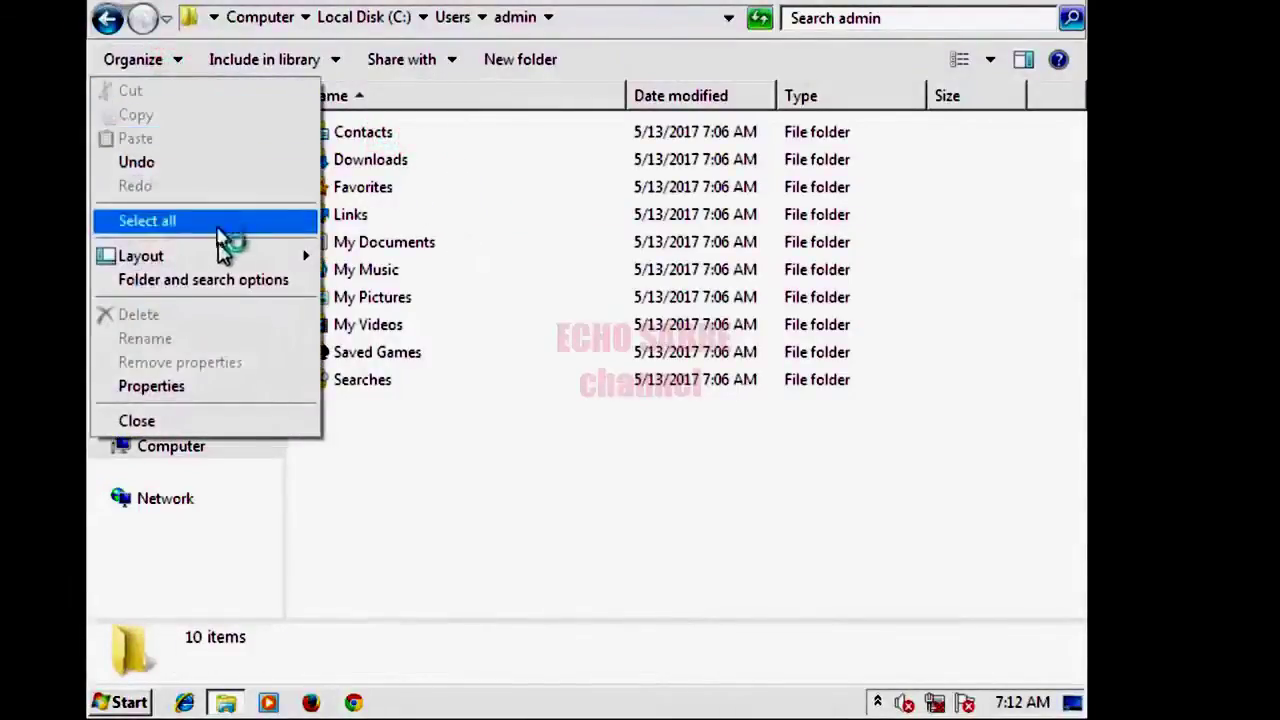
click(226, 280)
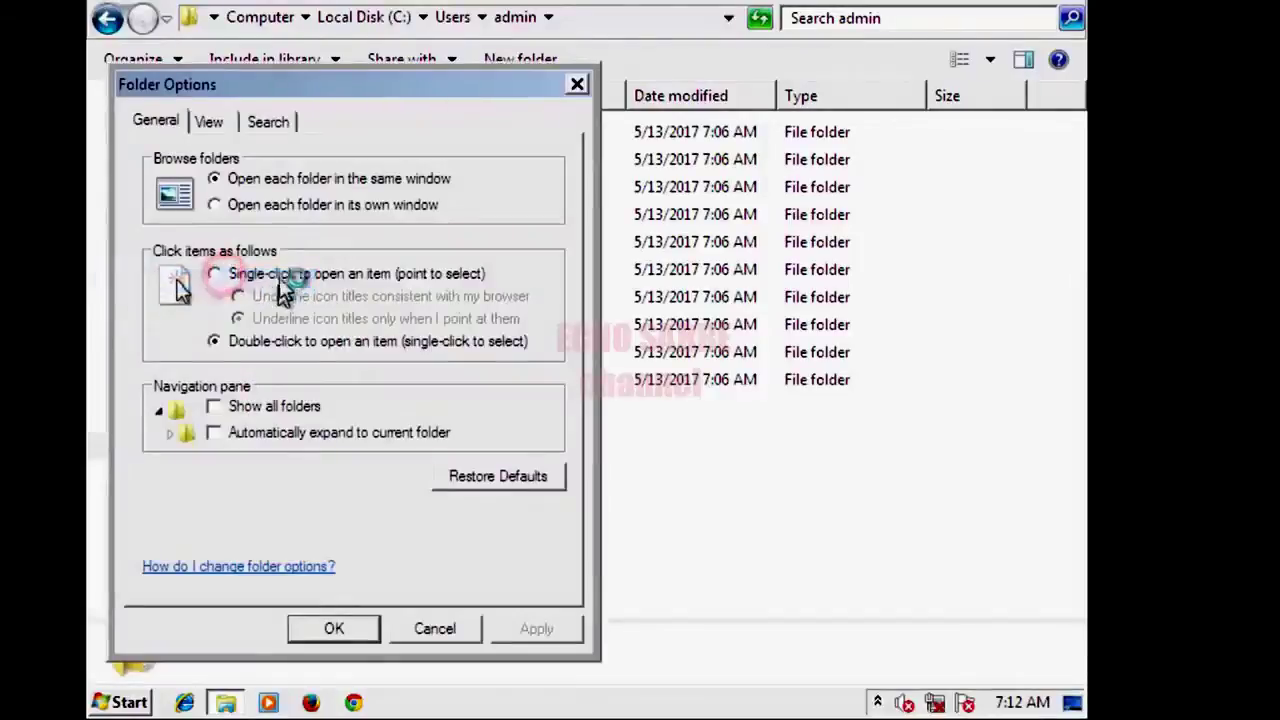
click(210, 121)
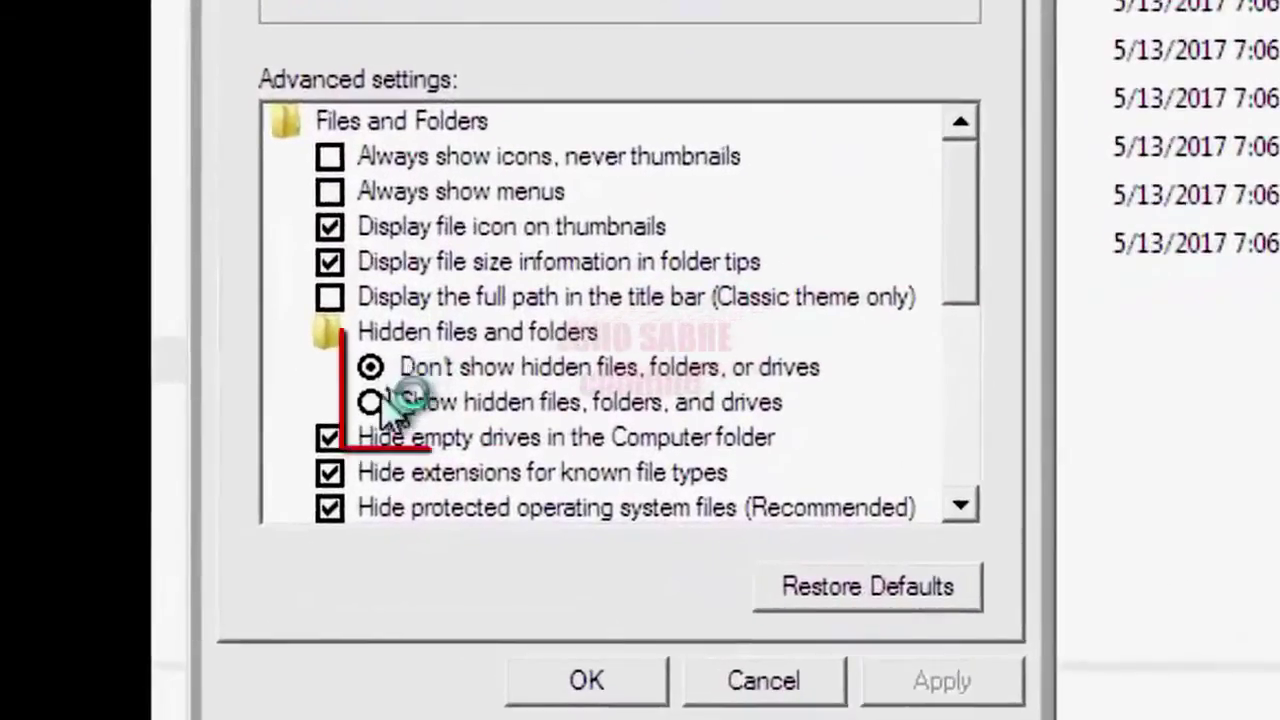
click(237, 458)
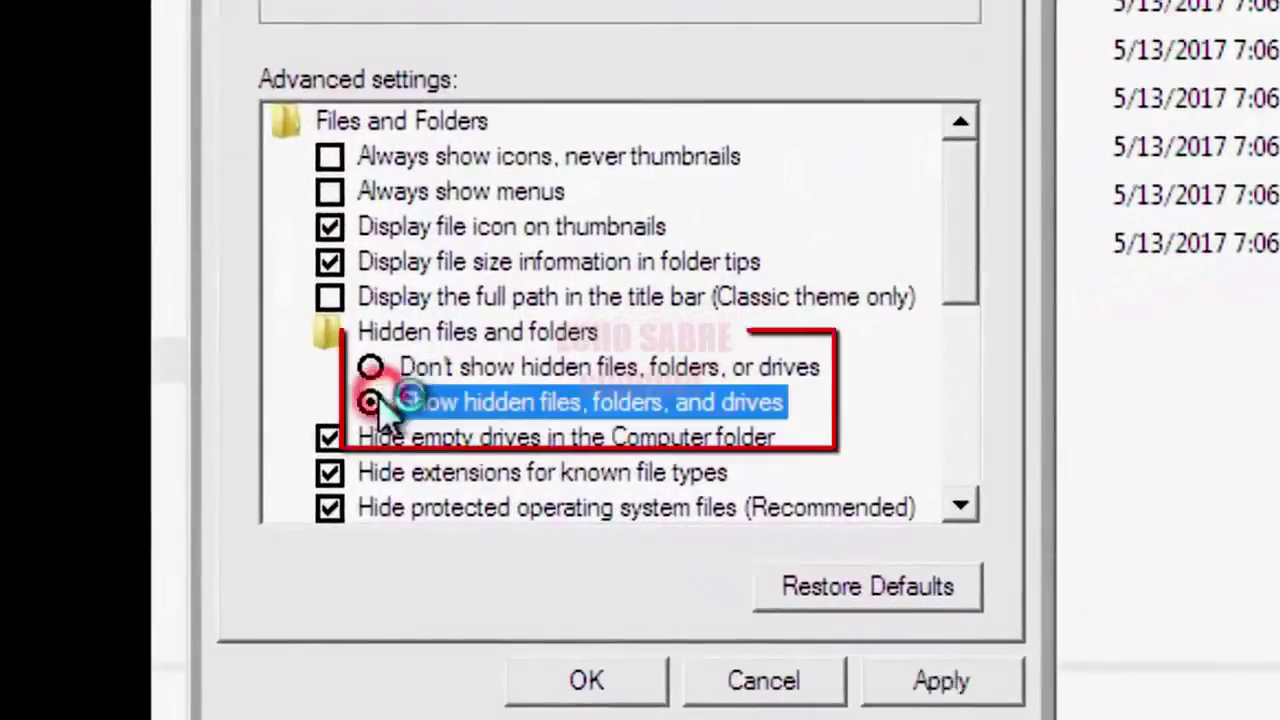
click(582, 680)
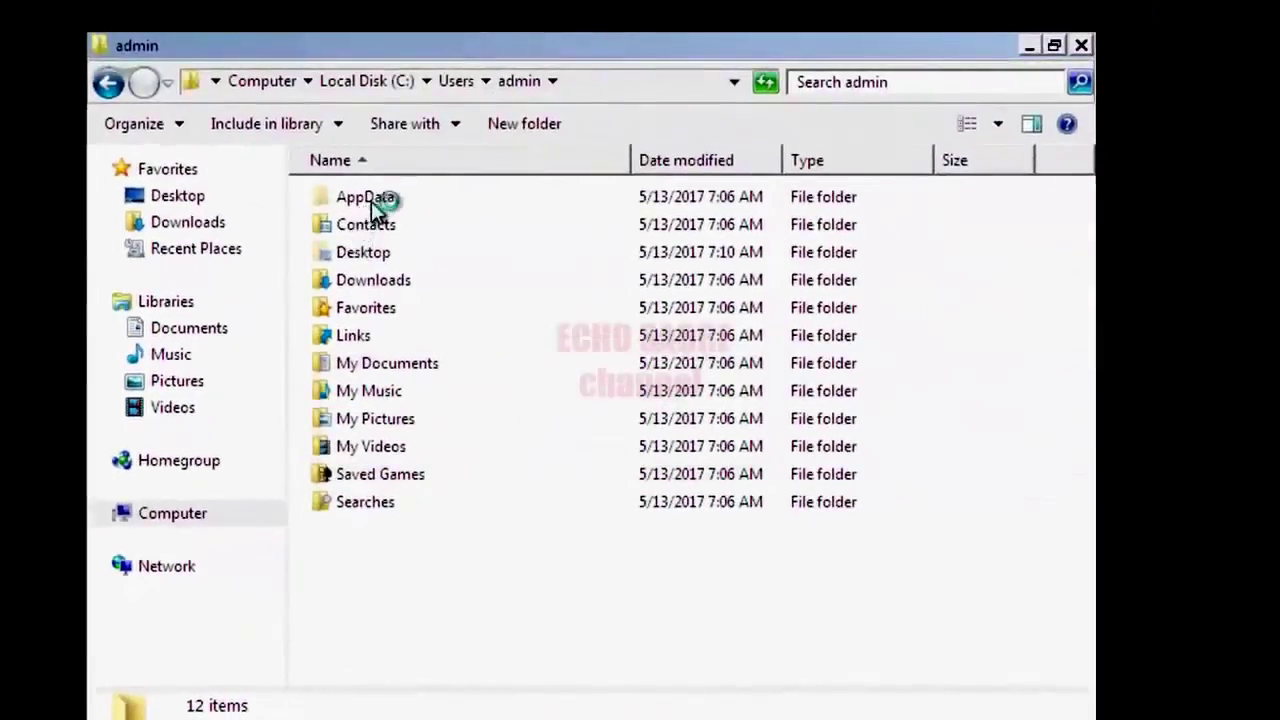
double_click(371, 201)
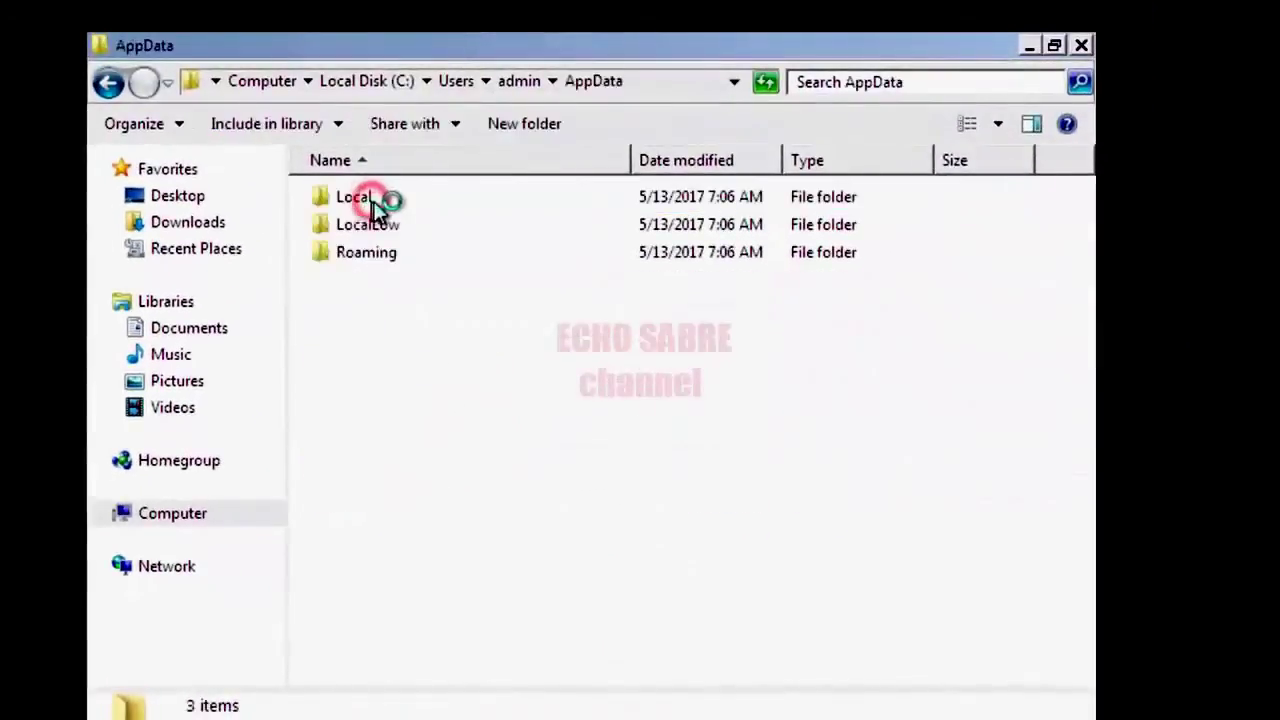
double_click(366, 198)
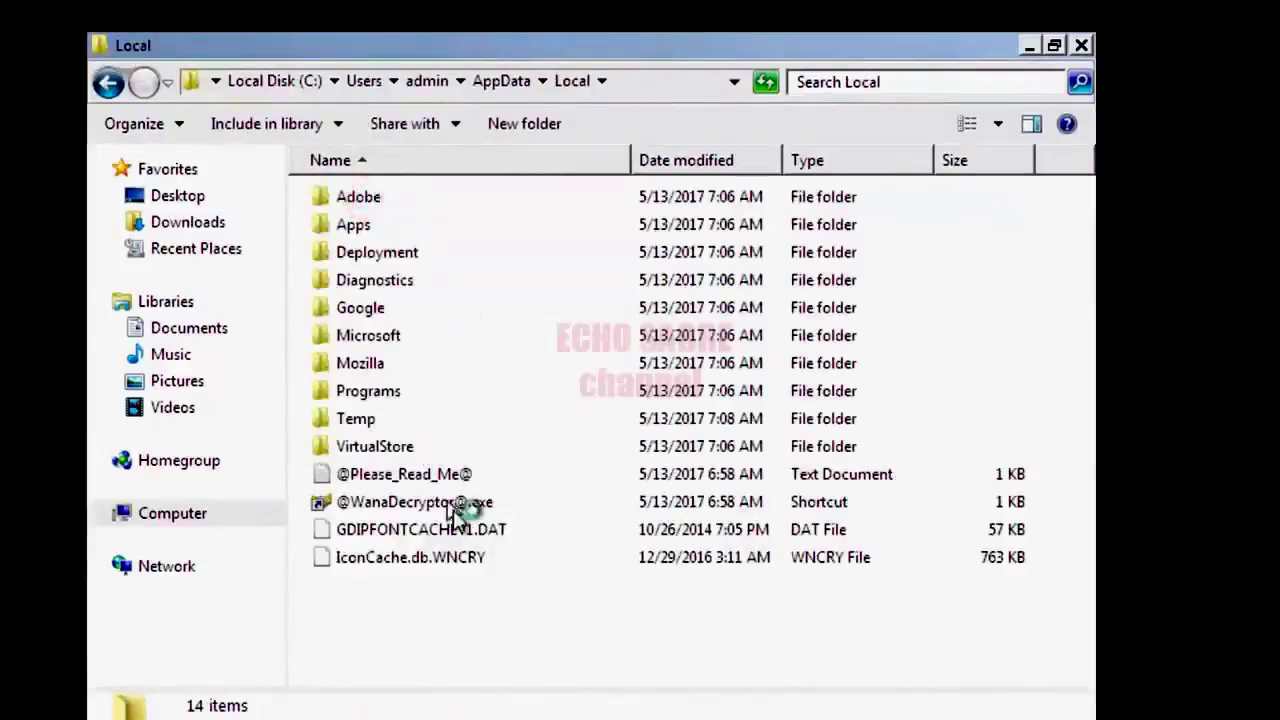
drag(487, 584, 444, 471)
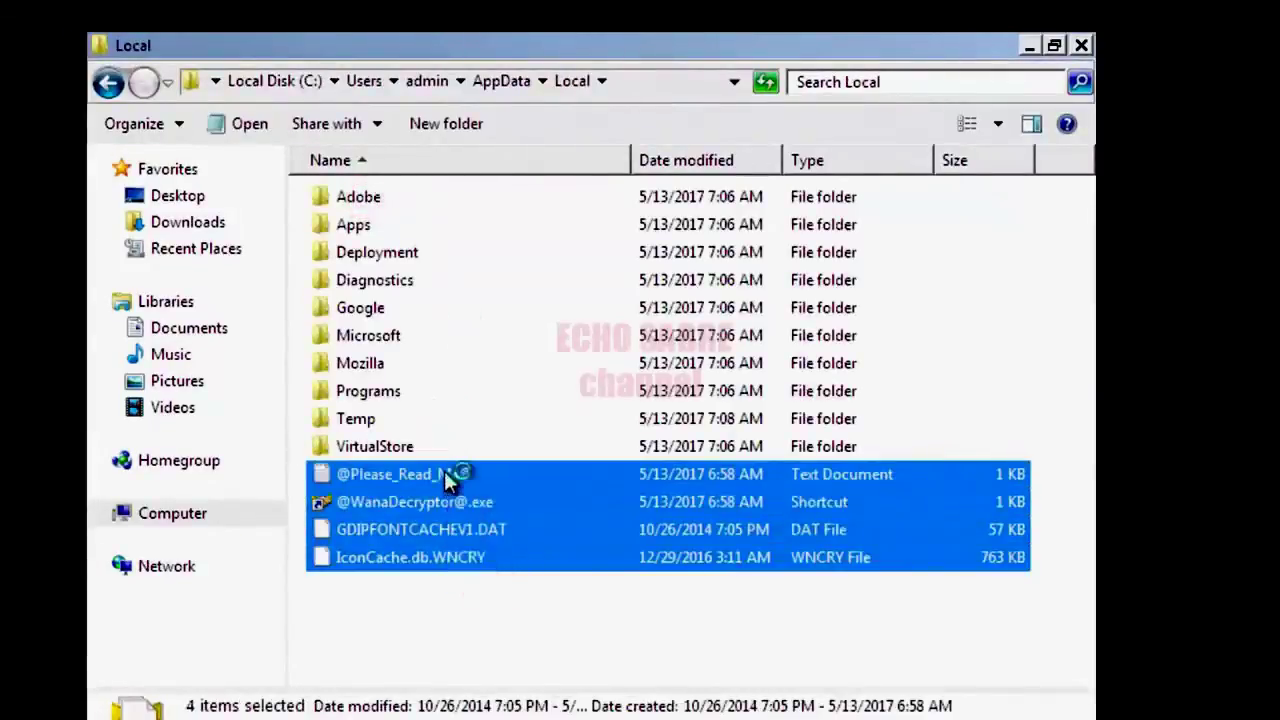
right_click(457, 478)
click(580, 650)
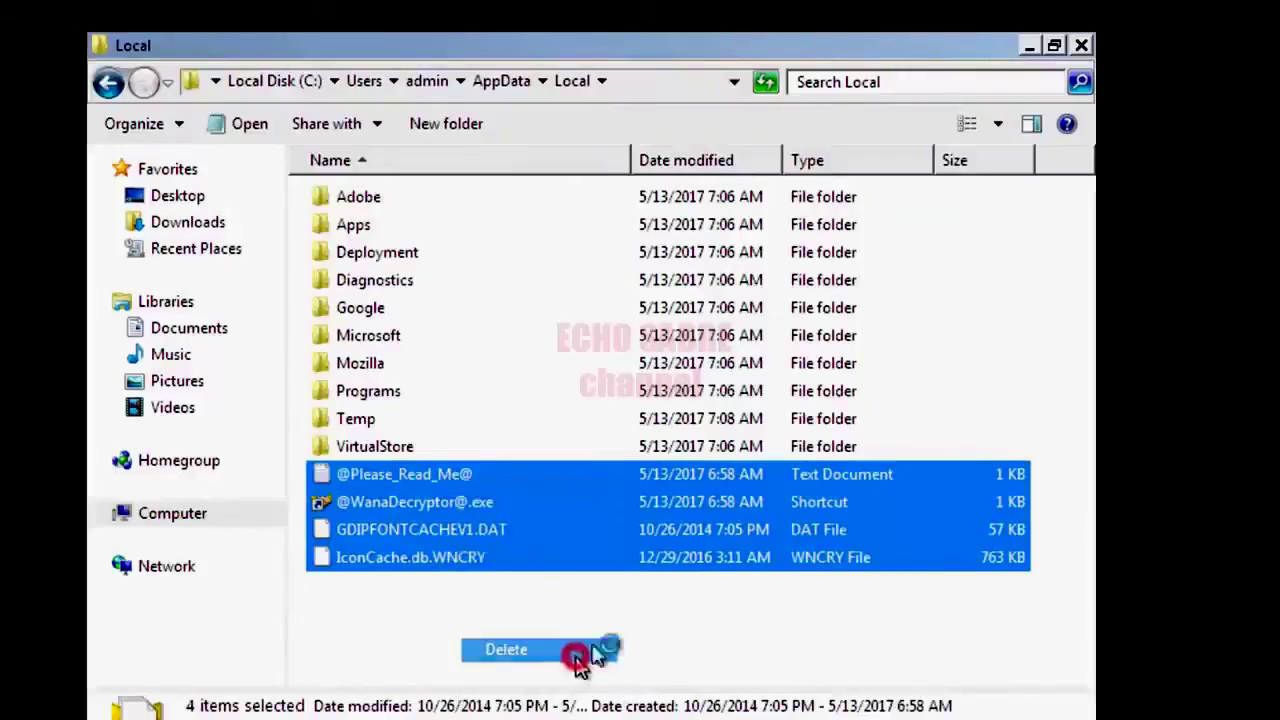
click(692, 424)
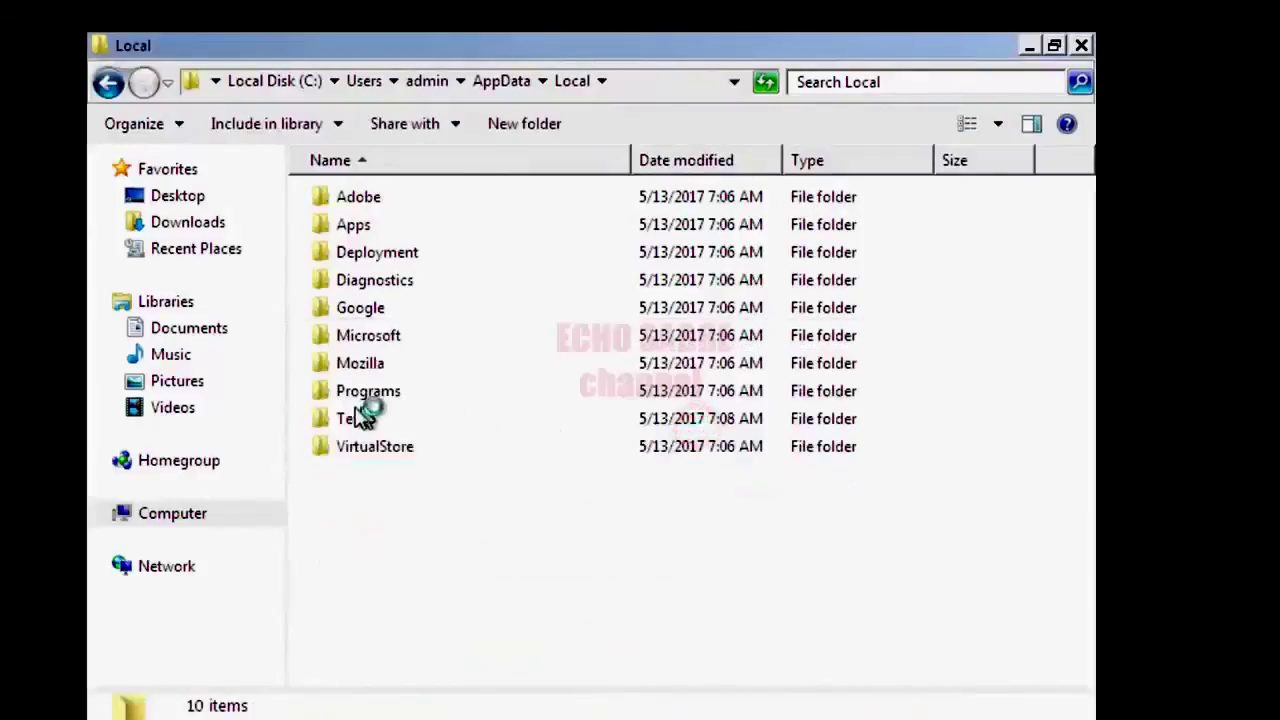
Delete everything in the AppData\Local\Temp folder, skipping the in-use FXSAPIDebugLogFile, and close the folder window
double_click(360, 418)
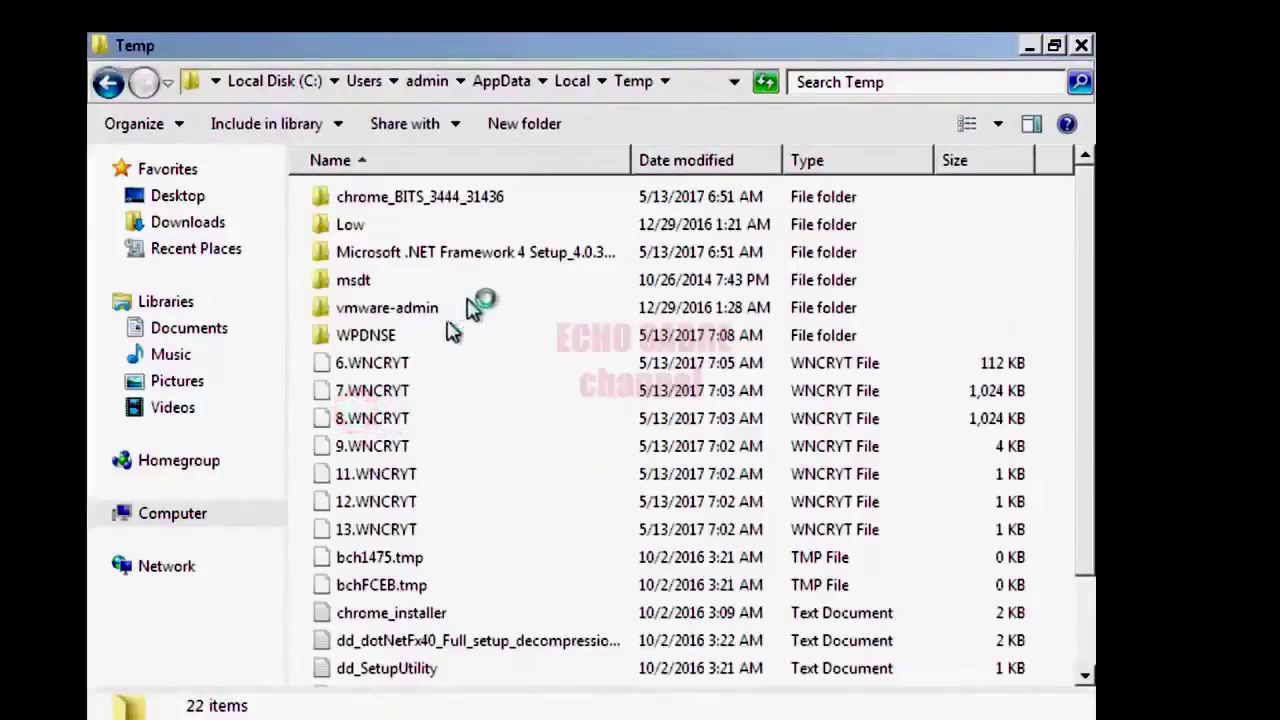
scroll(473, 308, down, 1)
scroll(473, 308, down, 1)
scroll(486, 520, up, 2)
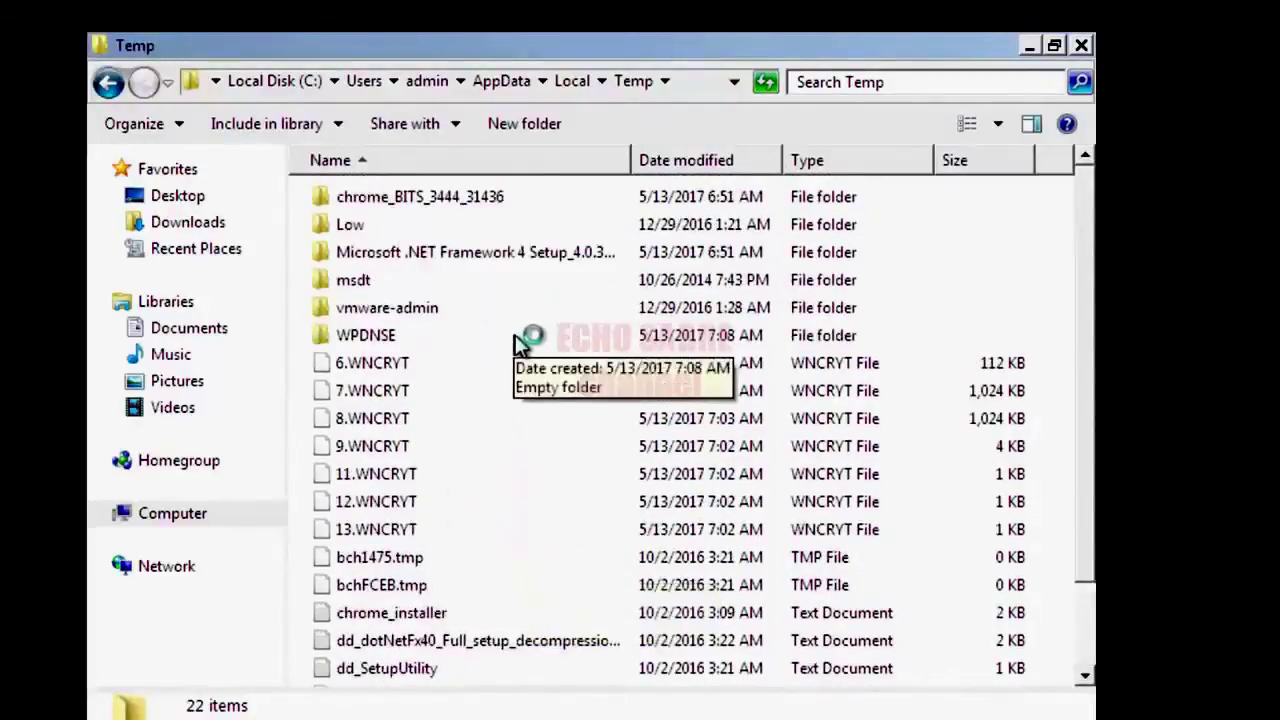
key(ctrl+a)
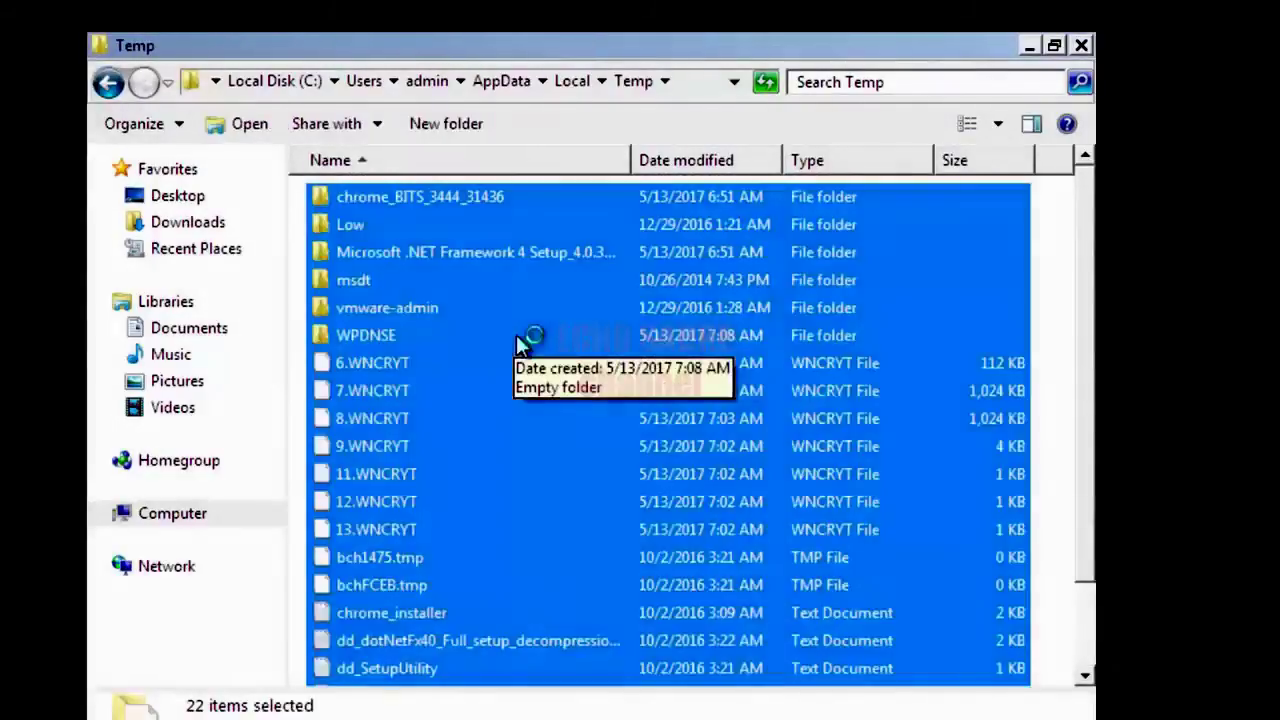
right_click(498, 360)
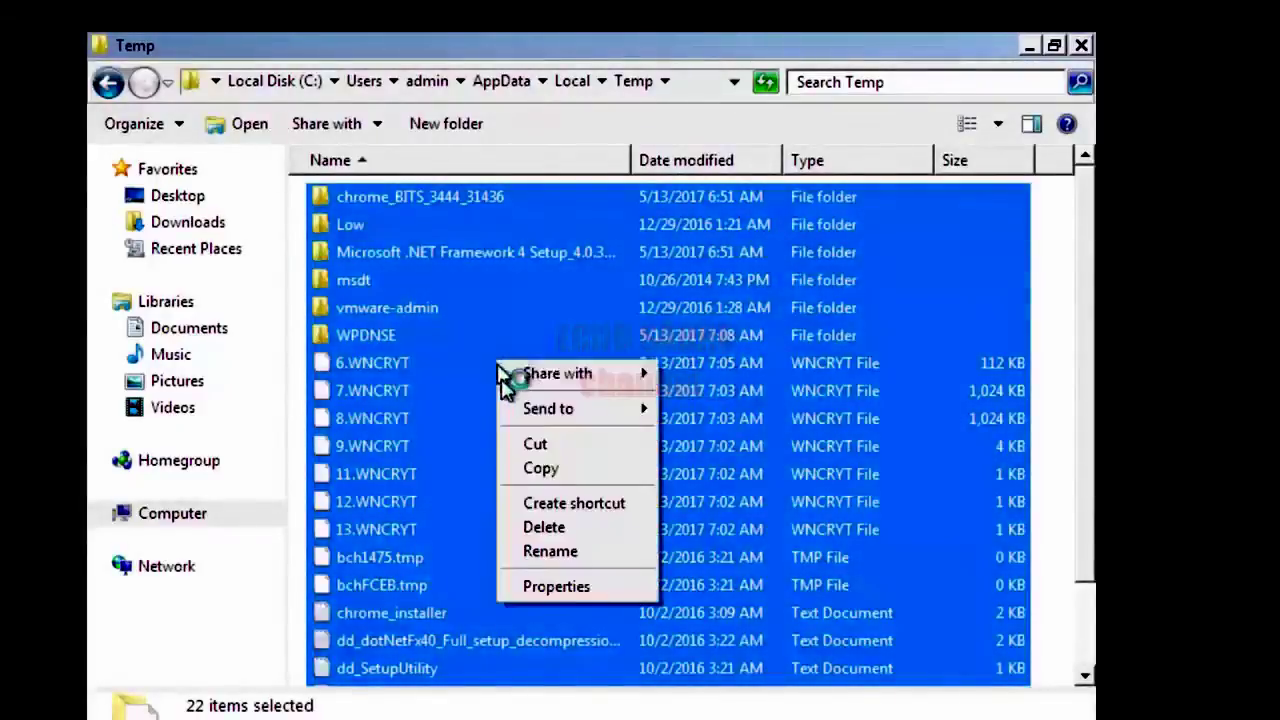
click(556, 527)
click(700, 426)
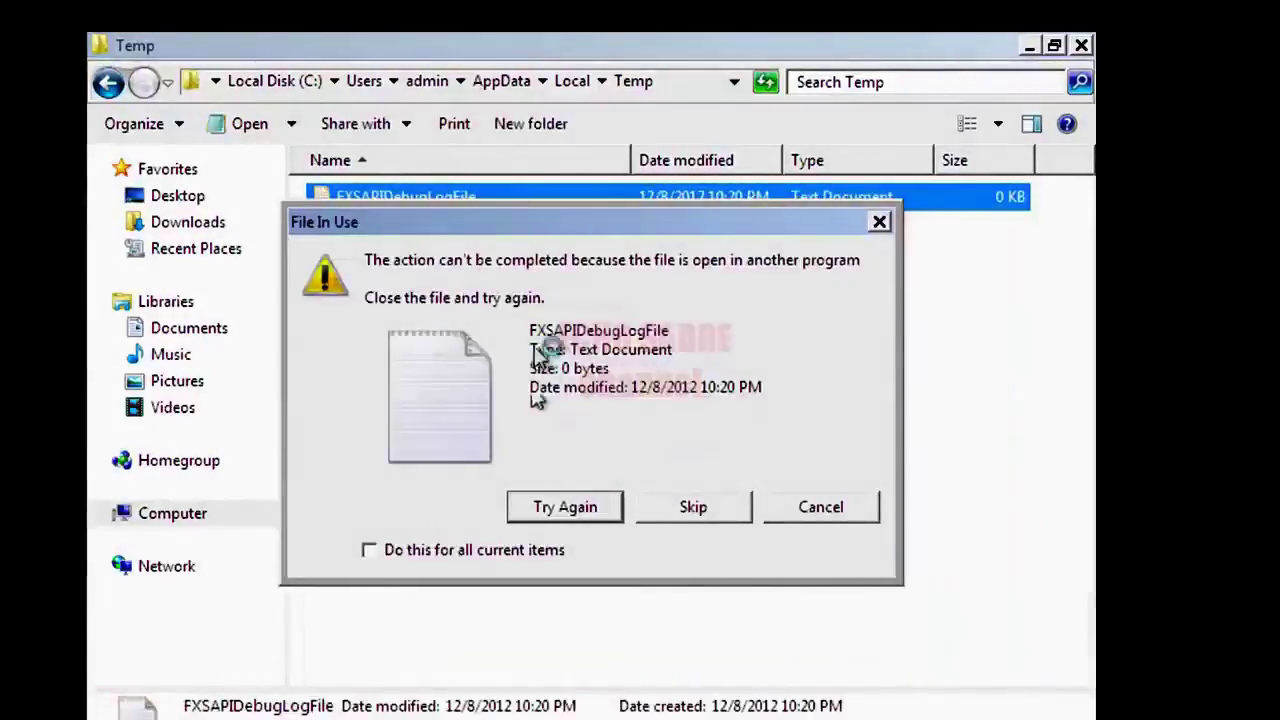
click(693, 505)
click(463, 322)
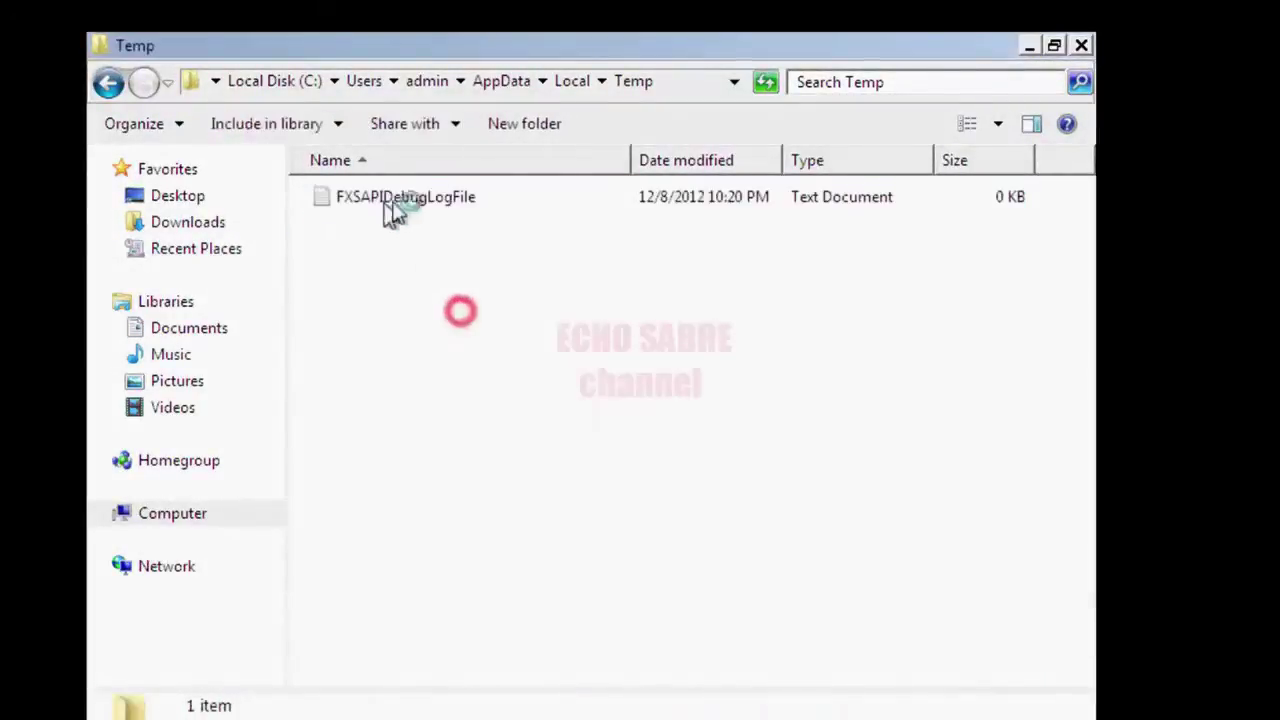
click(1079, 50)
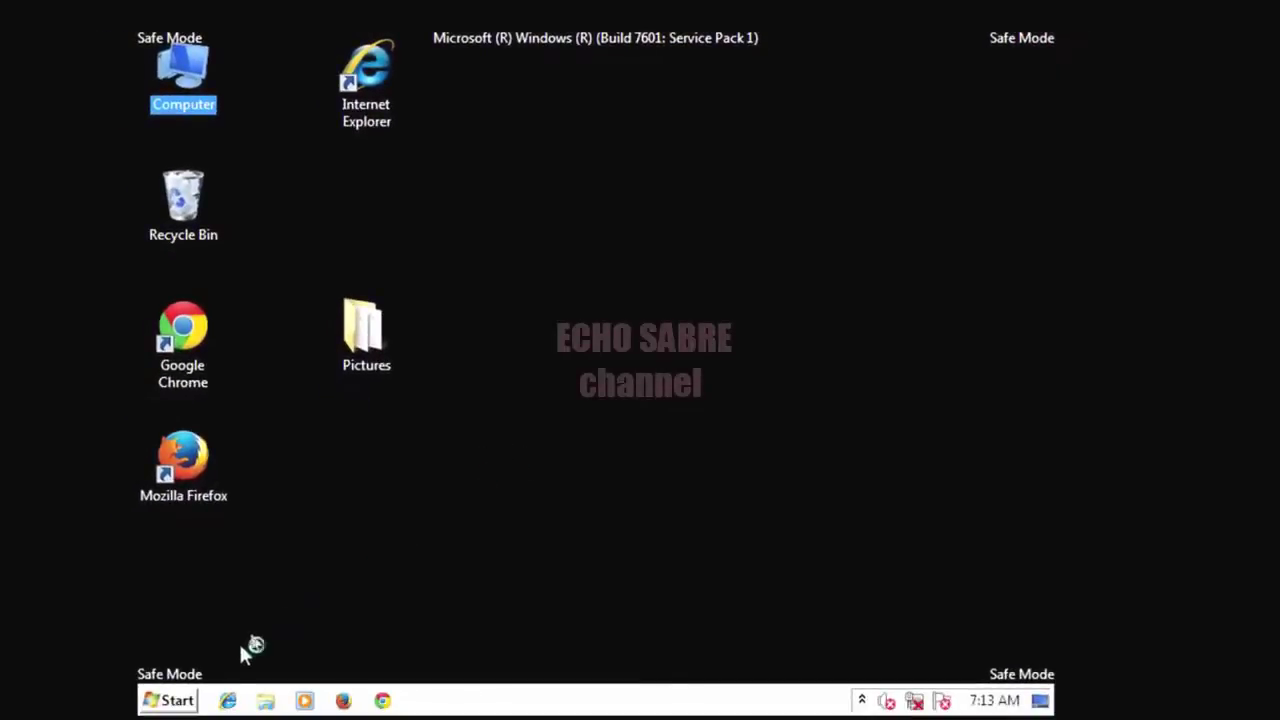
Restart the computer from Safe Mode
click(172, 699)
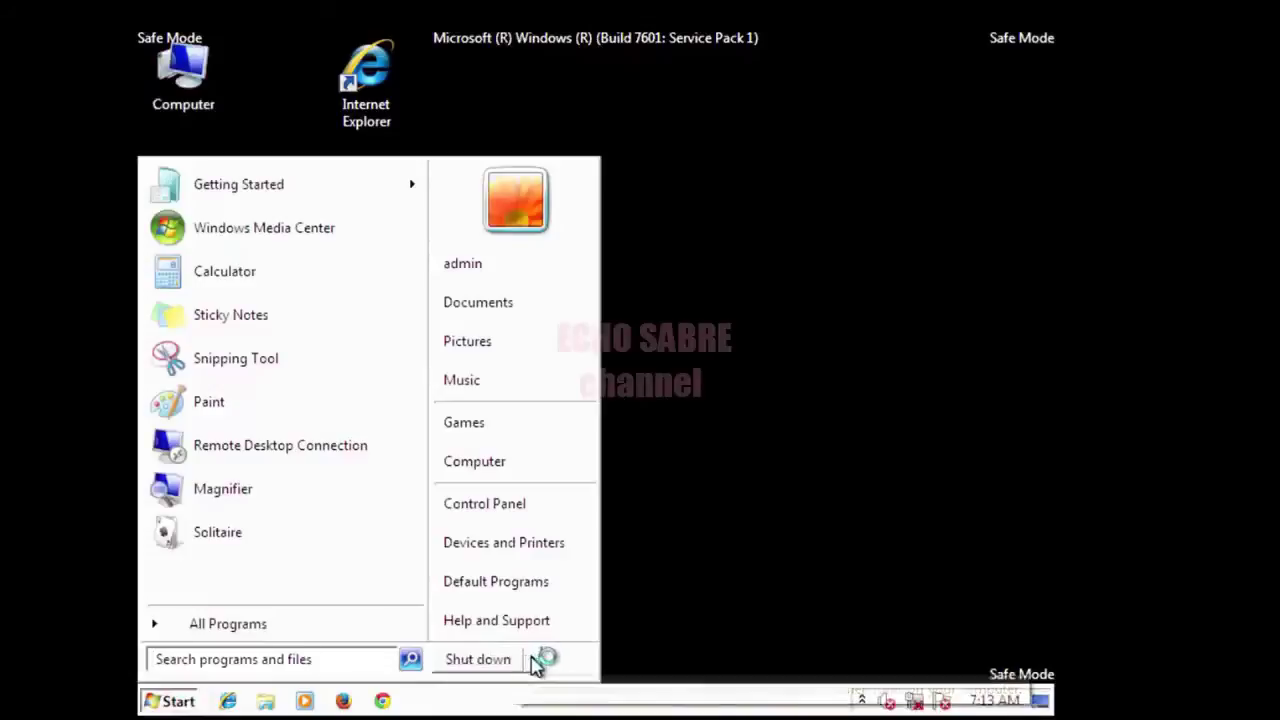
click(535, 662)
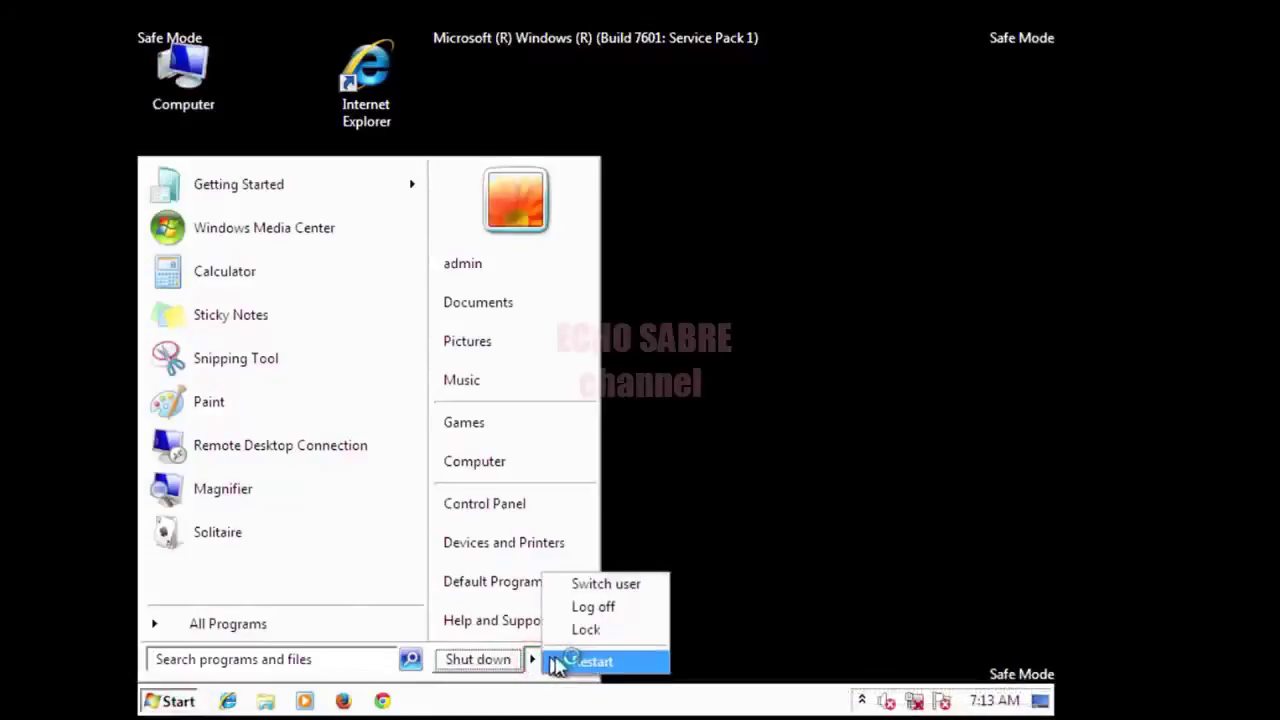
click(560, 662)
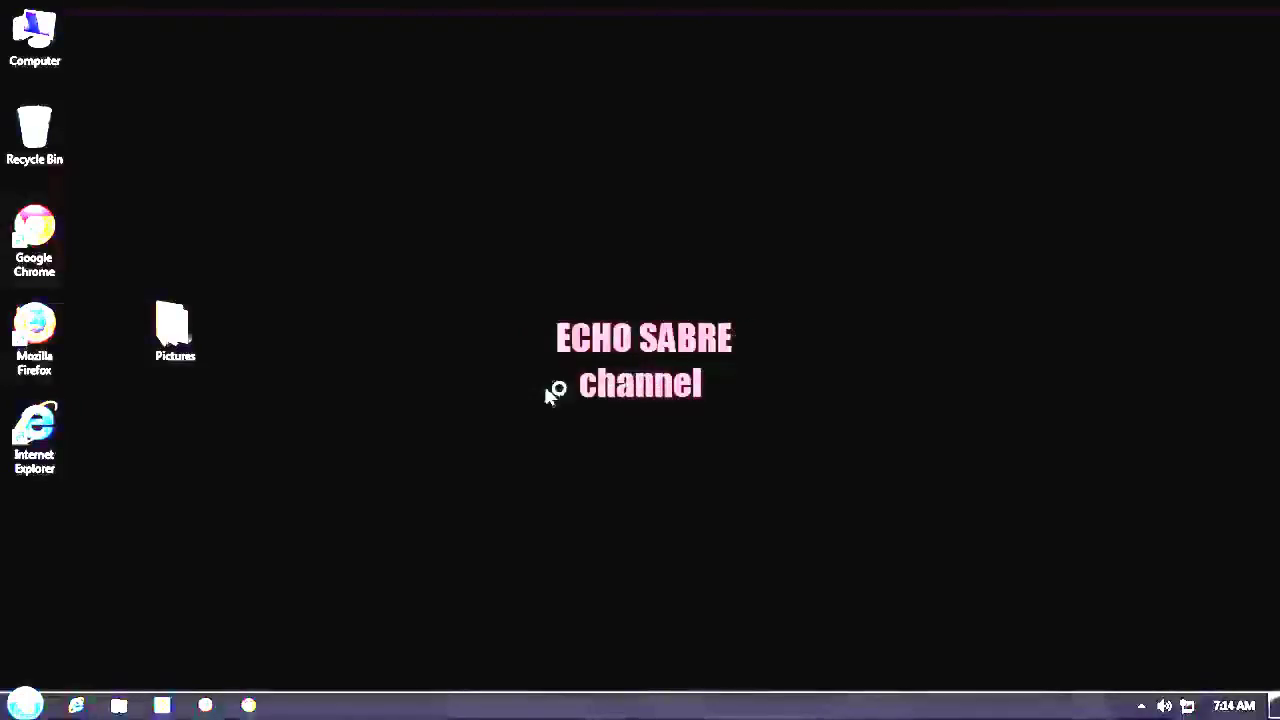
Apply the Windows 7 Aero theme in the Personalization settings, close them and refresh the desktop
click(539, 214)
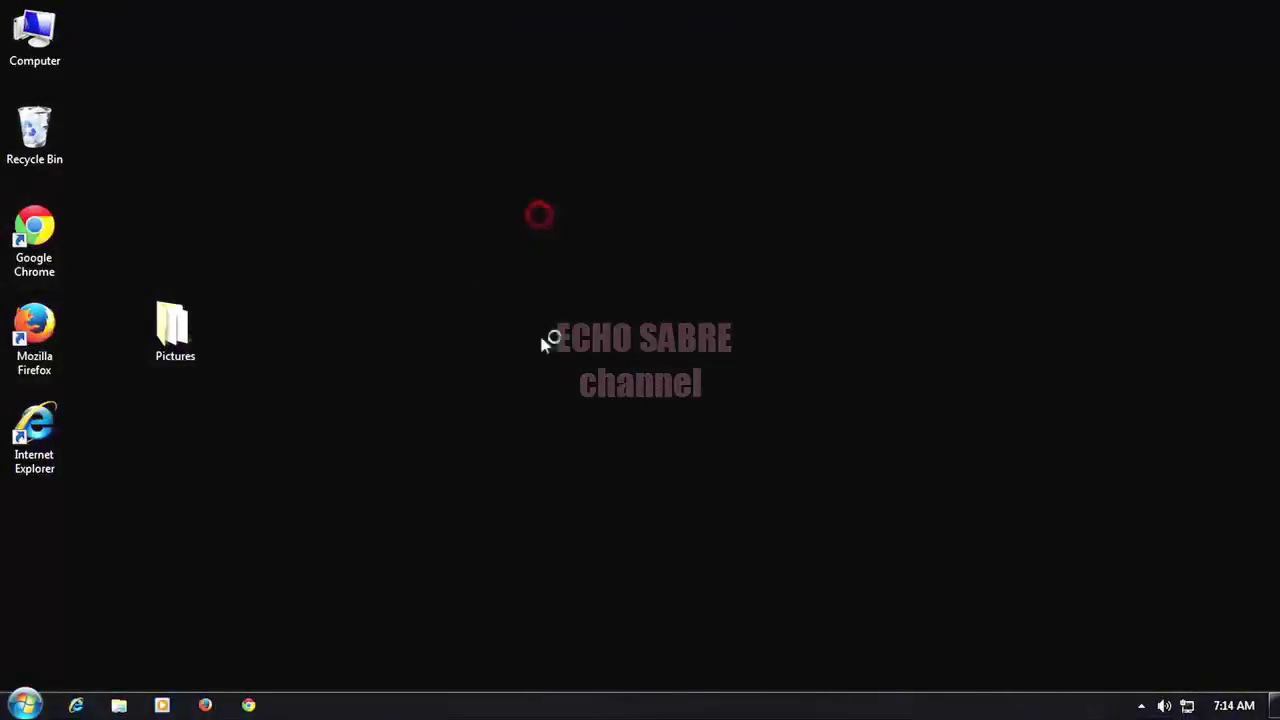
right_click(668, 250)
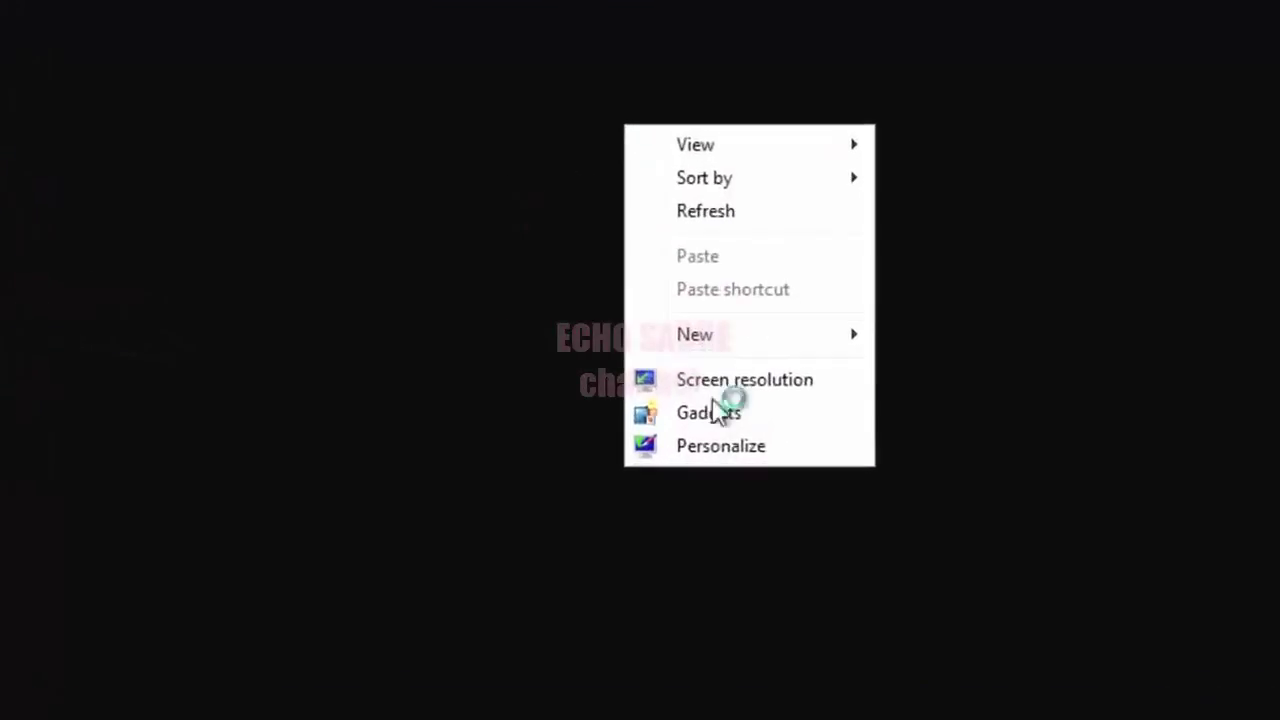
click(729, 470)
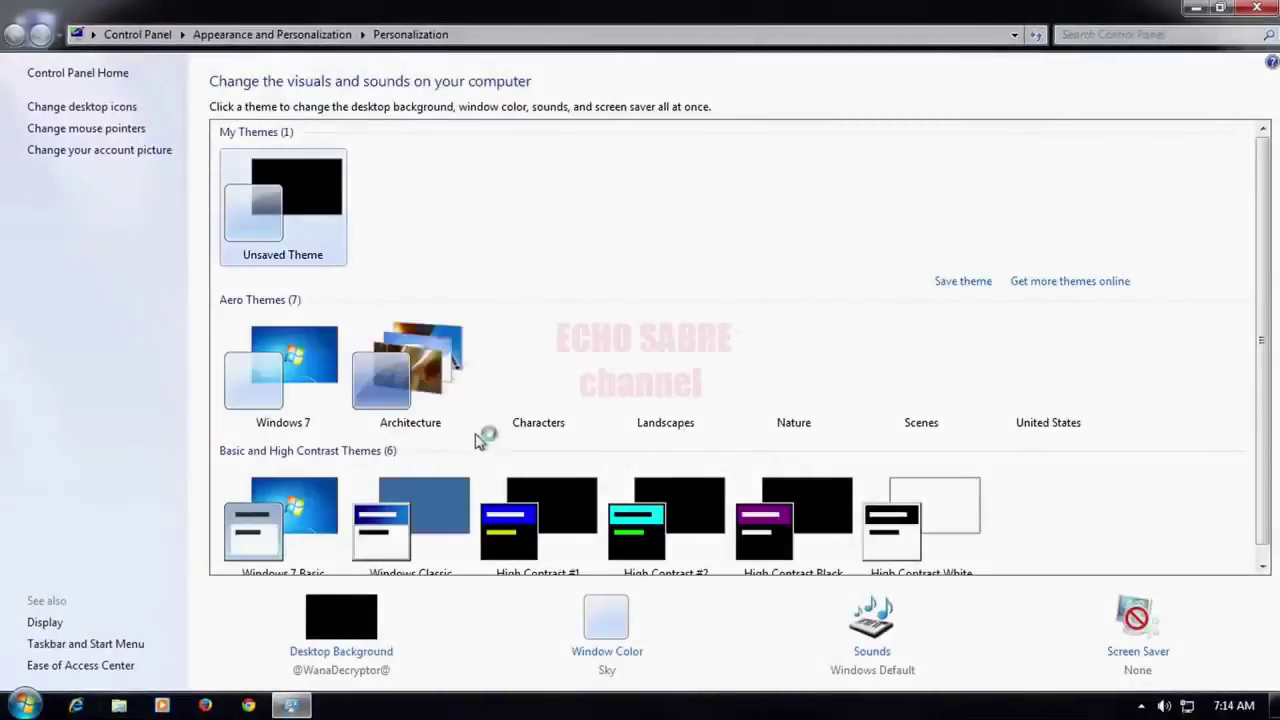
click(303, 369)
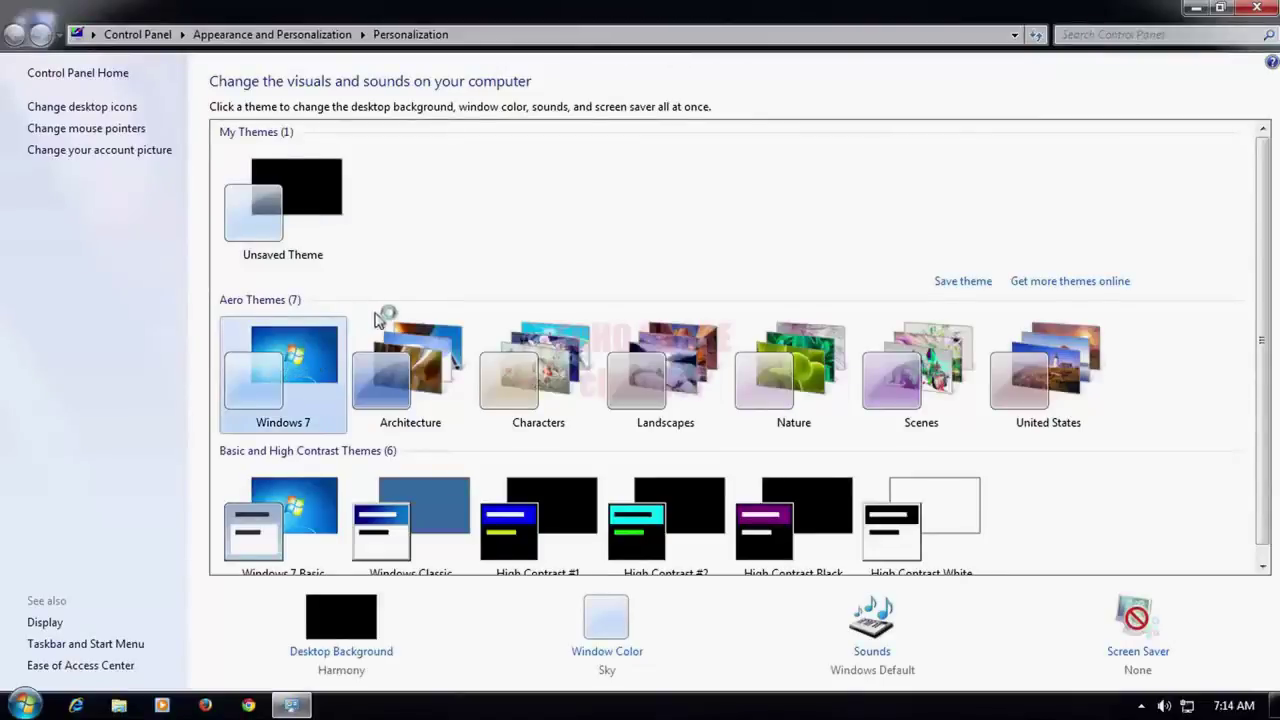
click(1245, 10)
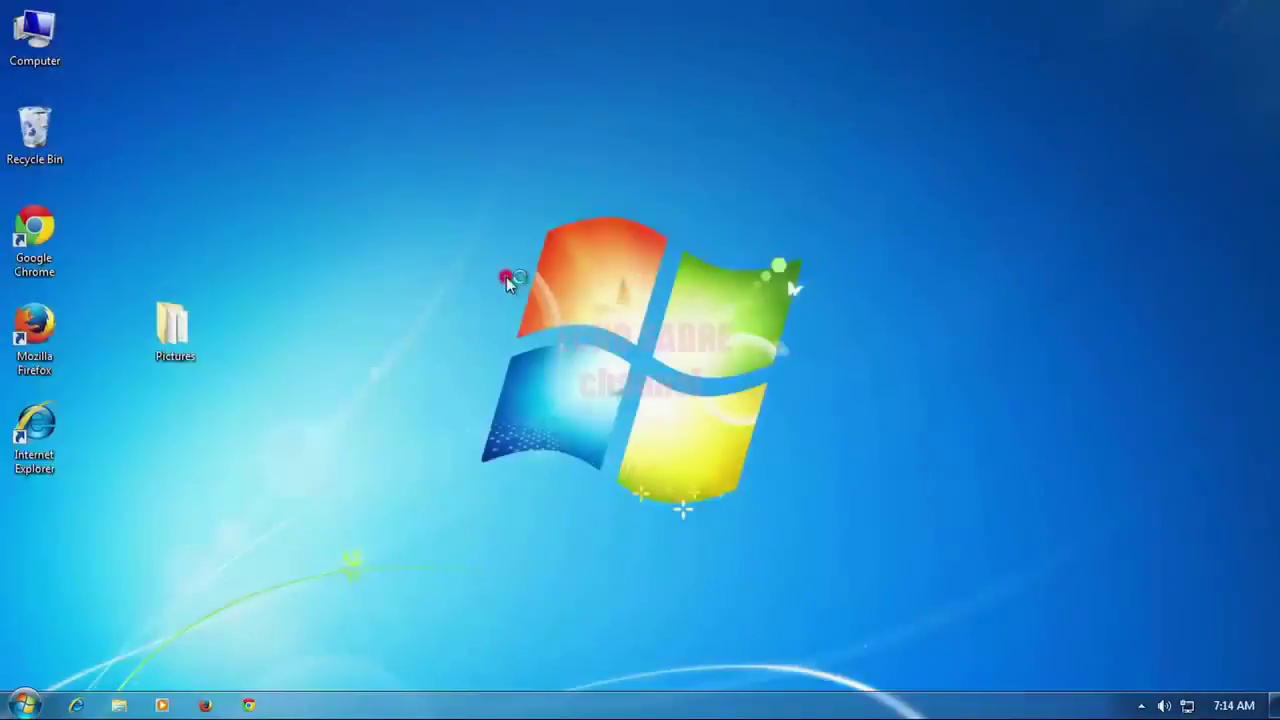
right_click(611, 326)
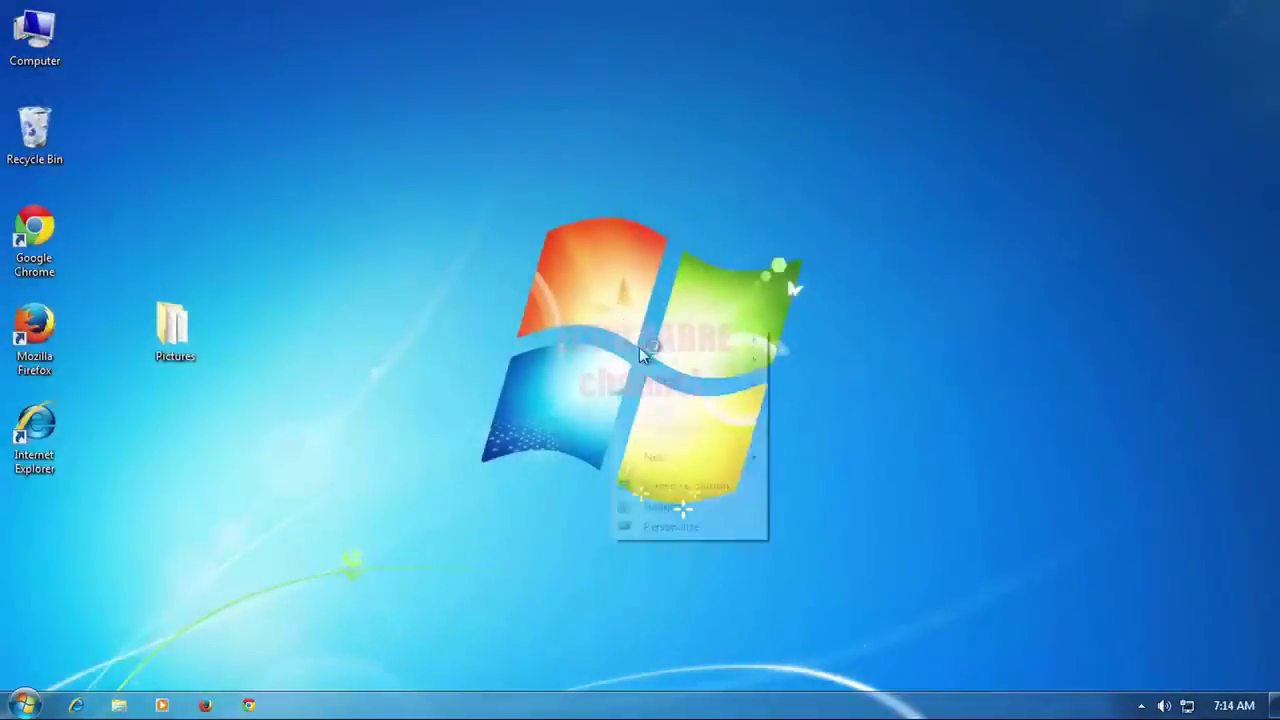
click(657, 378)
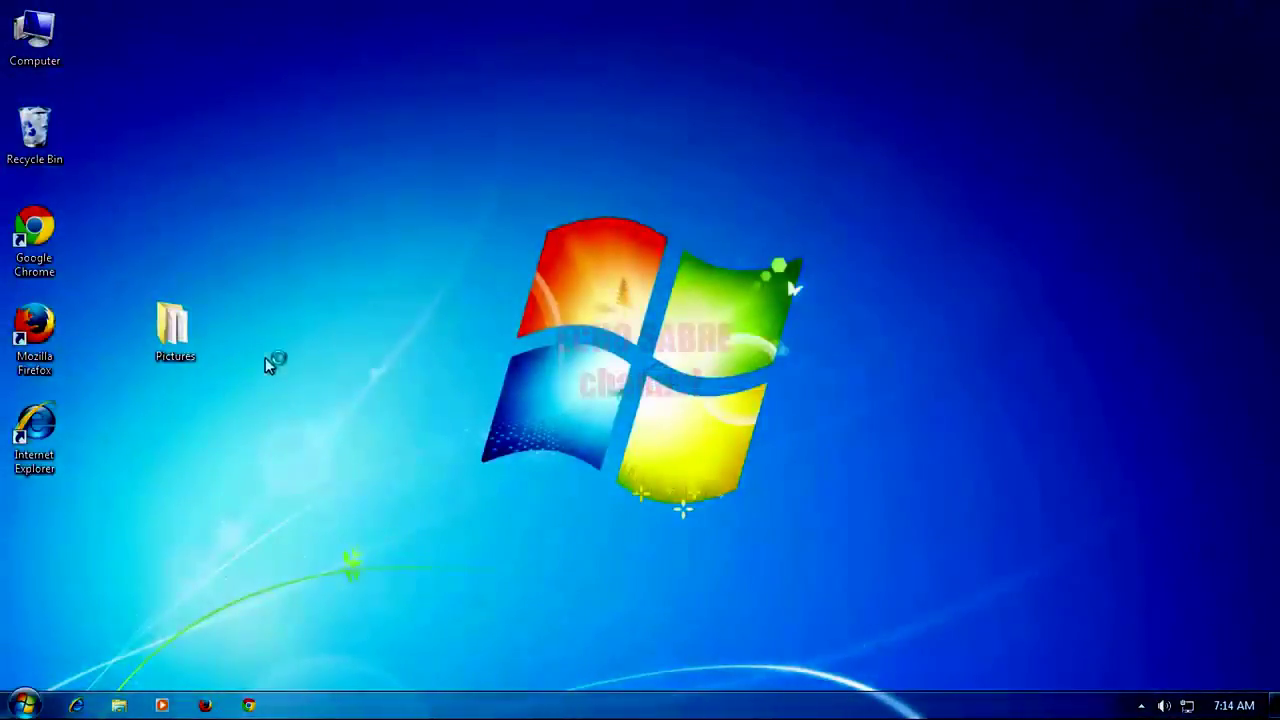
Check the files in the desktop's Pictures folder for encryption and close the folder
double_click(172, 335)
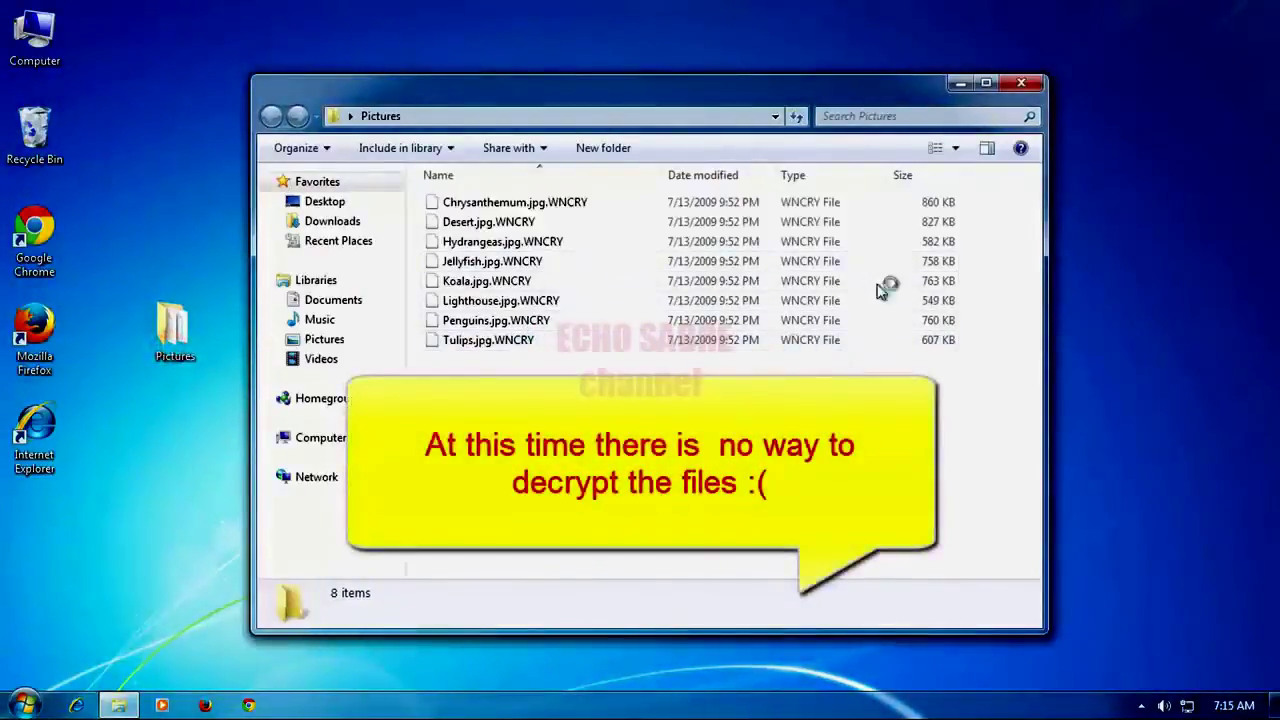
click(1040, 86)
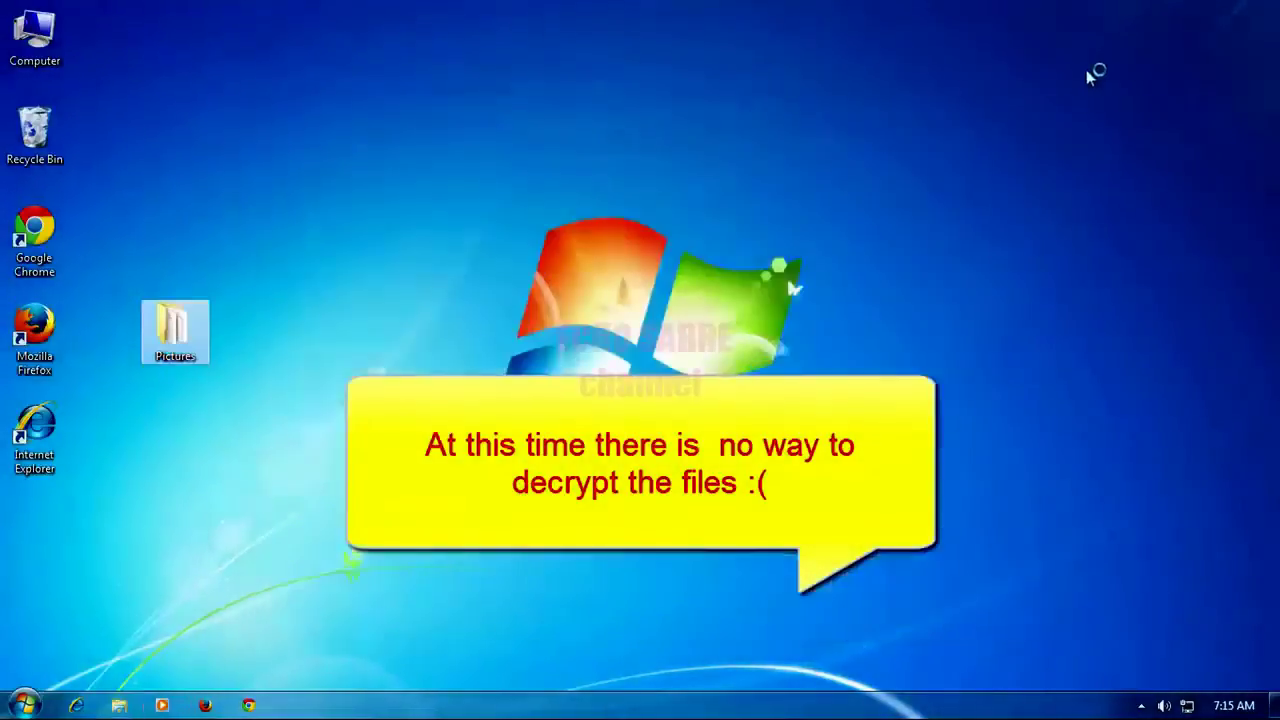